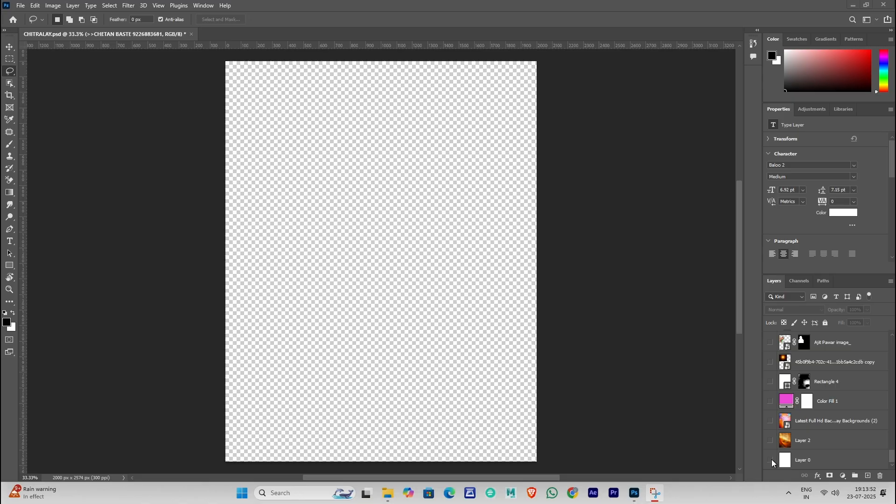
- Show the poster's background layers: Layer 0, Layer 2, the Latest Full Hd Backgrounds image, Color Fill 1 and Rectangle 4
left_click(770, 460)
left_click(770, 440)
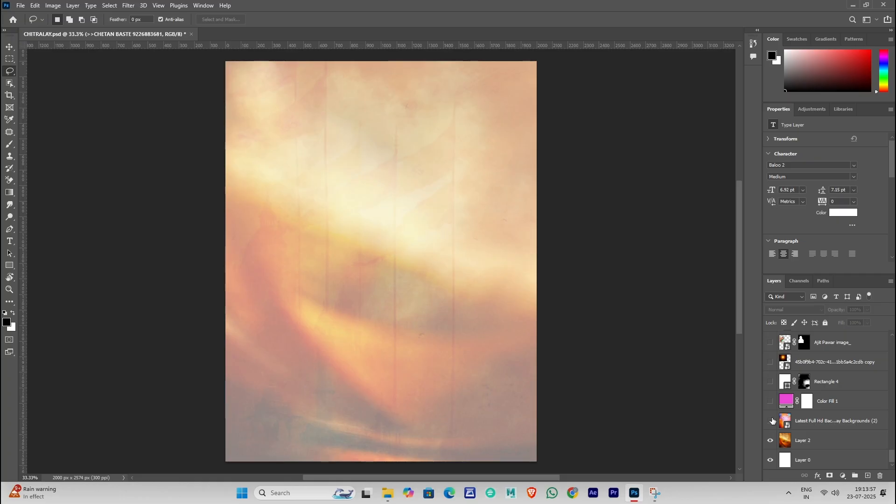
left_click(771, 421)
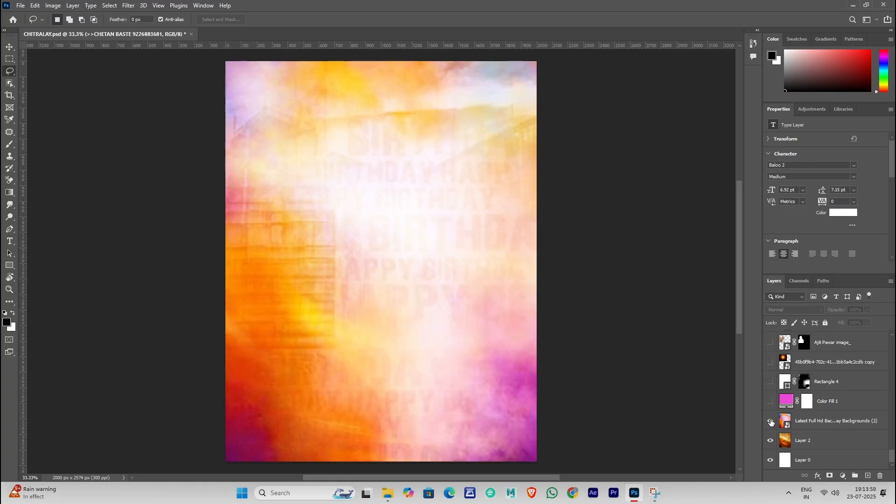
left_click(784, 422)
left_click(770, 402)
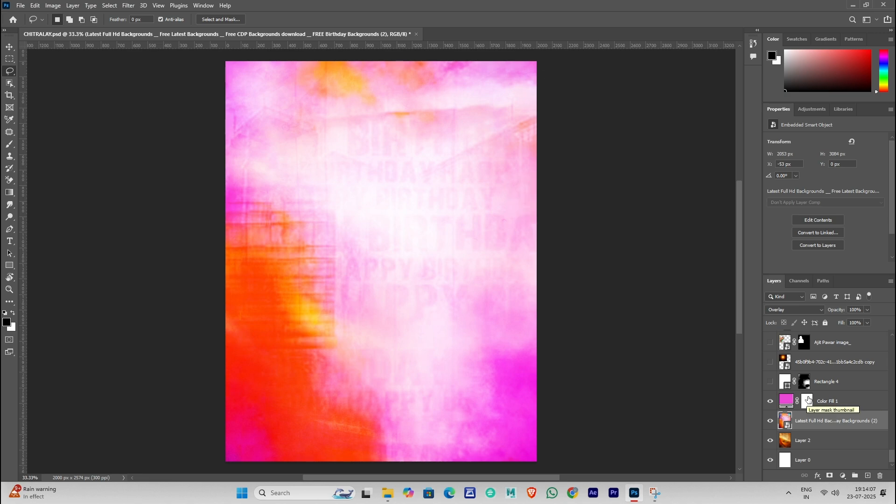
left_click(769, 381)
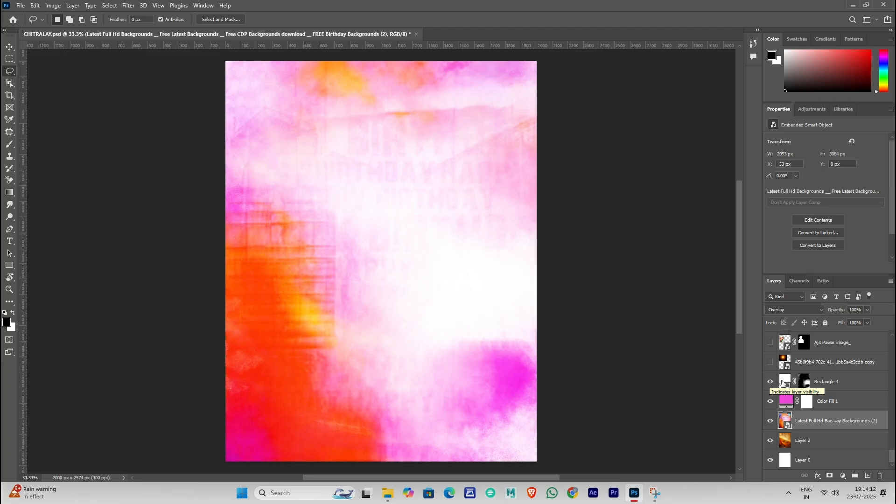
- Show the orange glow copy above Rectangle 4, and display the Ajit Pawar image_ copy layer with the original portrait hidden
scroll(782, 383, "up", 2)
left_click_drag(771, 403, 770, 383)
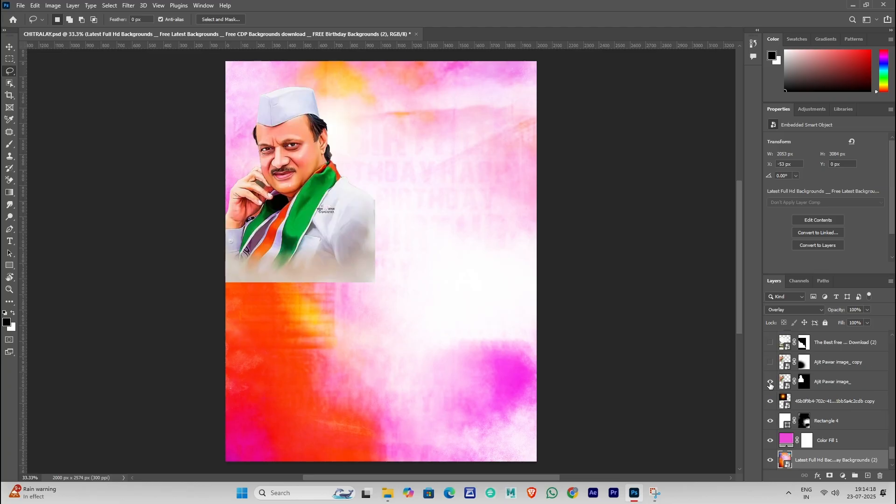
scroll(771, 383, "up", 1)
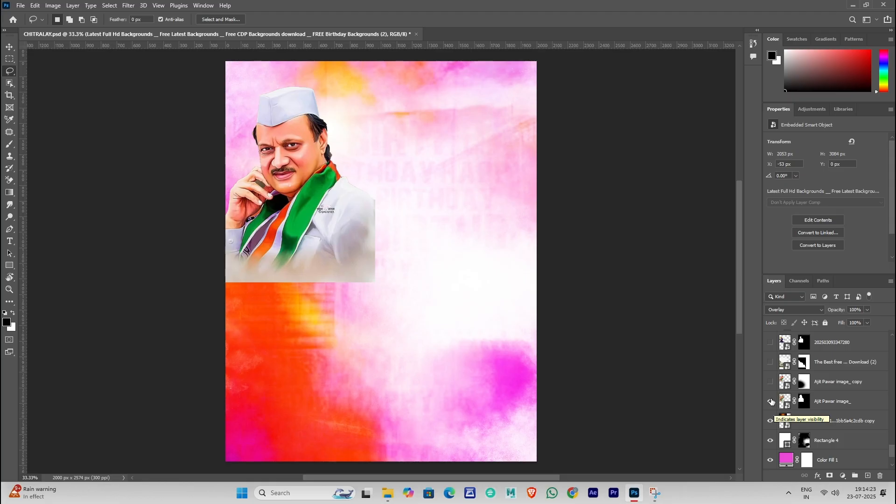
left_click(770, 401)
left_click(770, 382)
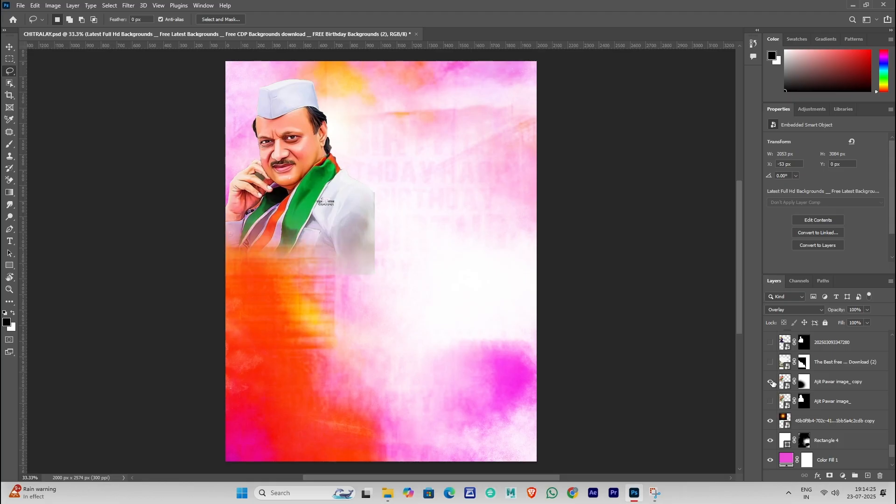
- Show the building image layer above the portrait copy and set its blend mode to Soft Light
scroll(772, 382, "up", 1)
left_click(770, 382)
left_click(771, 382)
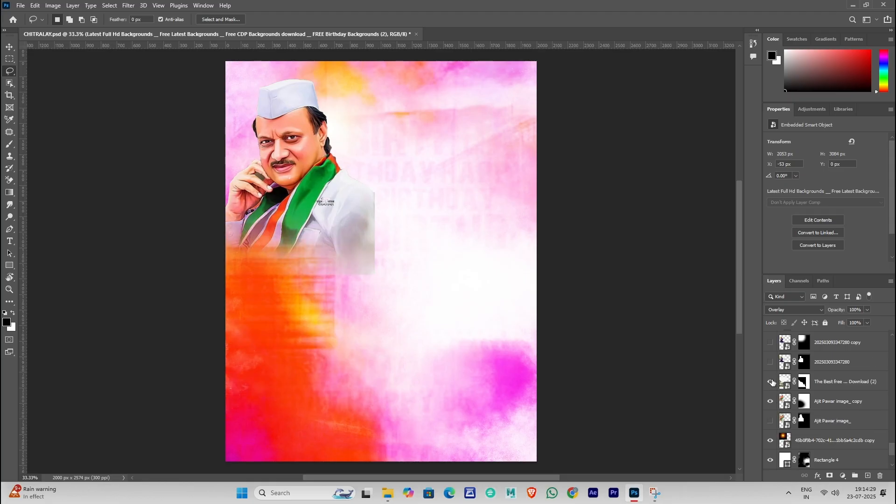
left_click(770, 381)
left_click(840, 382)
left_click(794, 309)
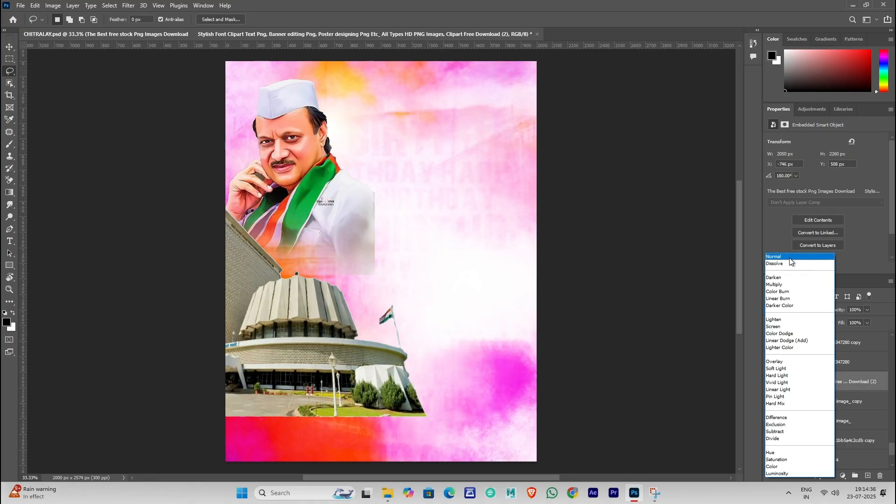
left_click(781, 371)
- Show the glow copy 2 layer above the hidden portrait layers, toggling its visibility to compare the effect
scroll(781, 372, "up", 2)
left_click(771, 363)
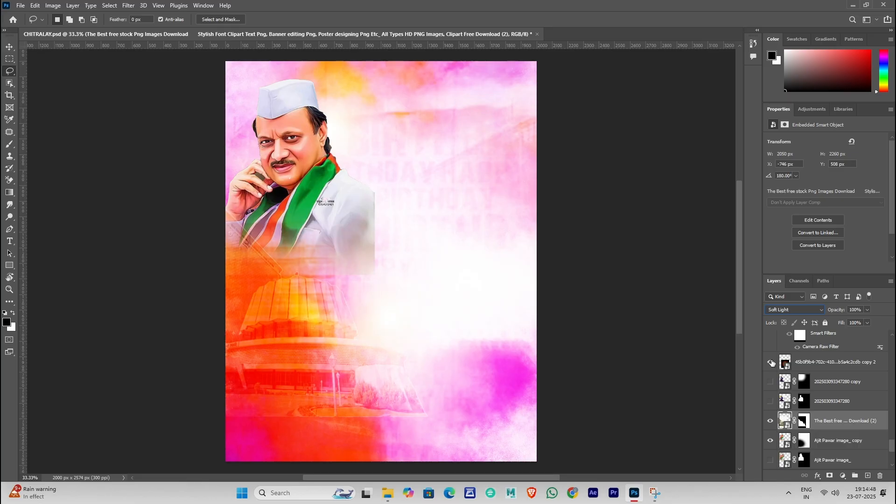
left_click(770, 363)
left_click(770, 363)
- Show the masked Toyota Fortuner copy layer, previewing the blurred shadow layer beneath it and leaving that shadow hidden
scroll(771, 364, "down", 3)
left_click(771, 364)
scroll(772, 367, "up", 1)
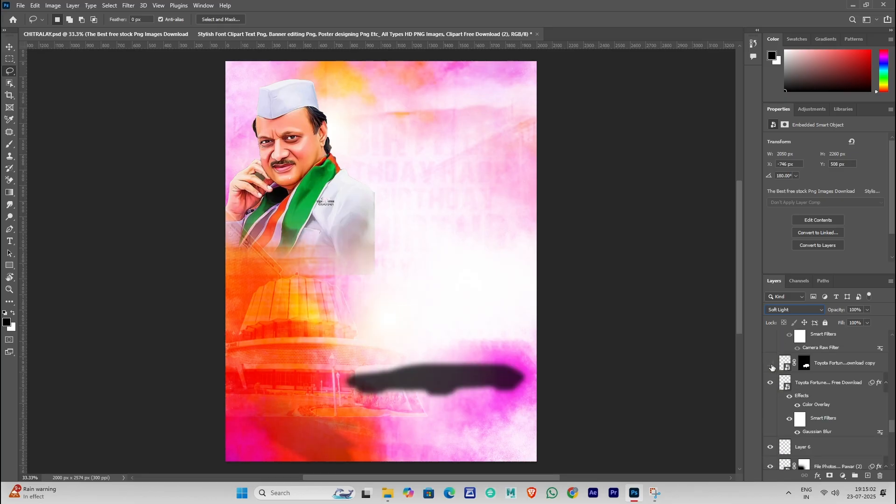
left_click(770, 382)
left_click(771, 363)
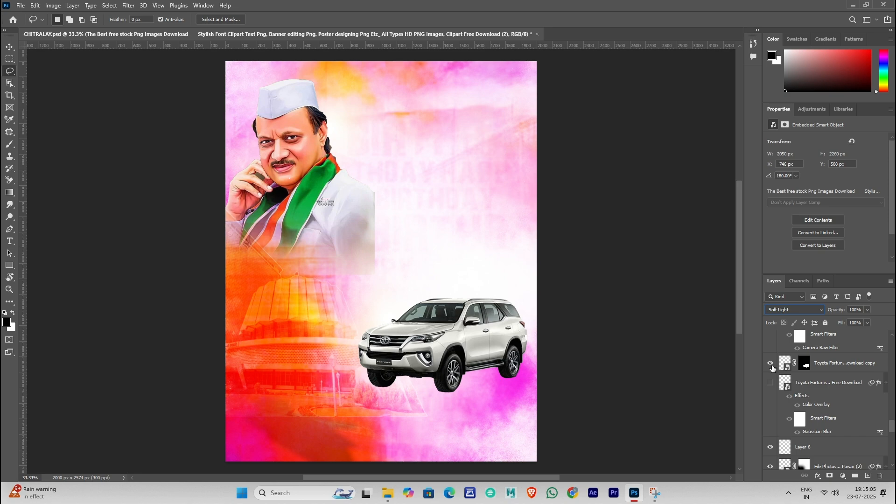
left_click(771, 382)
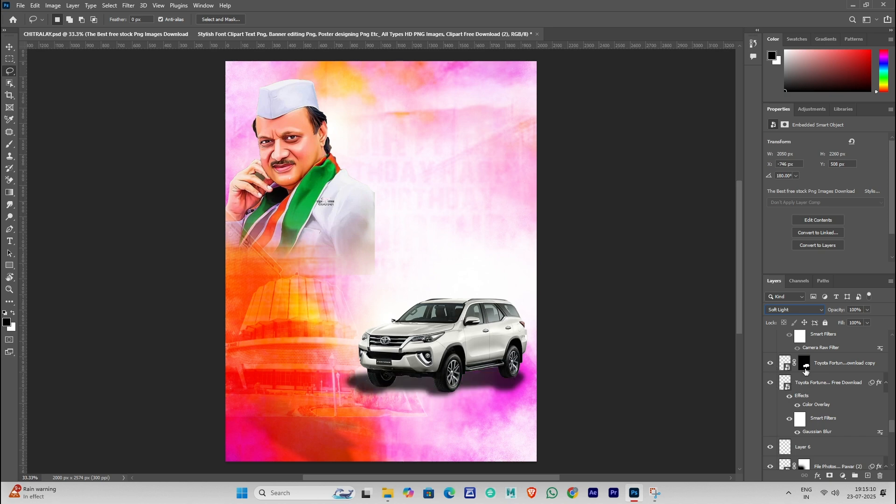
left_click(770, 382)
- Duplicate the masked Toyota Fortuner layer and convert the lower of the two copies to a smart object
left_click(817, 364)
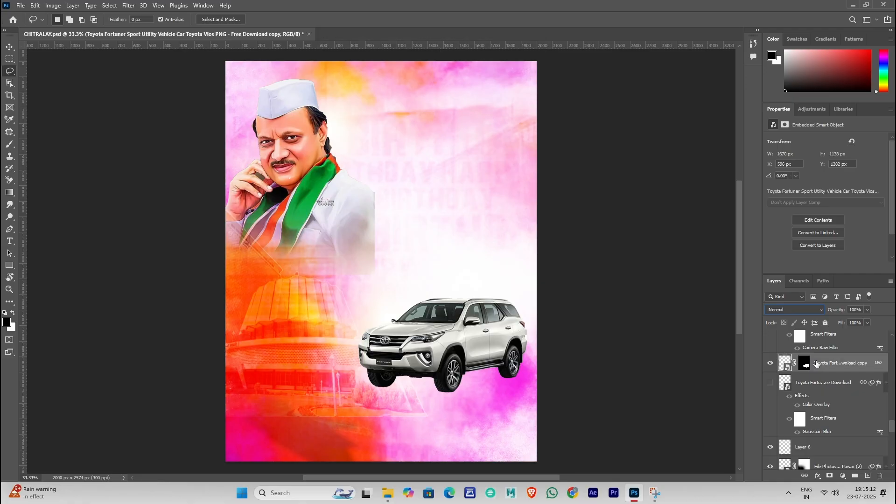
key("ctrl+j")
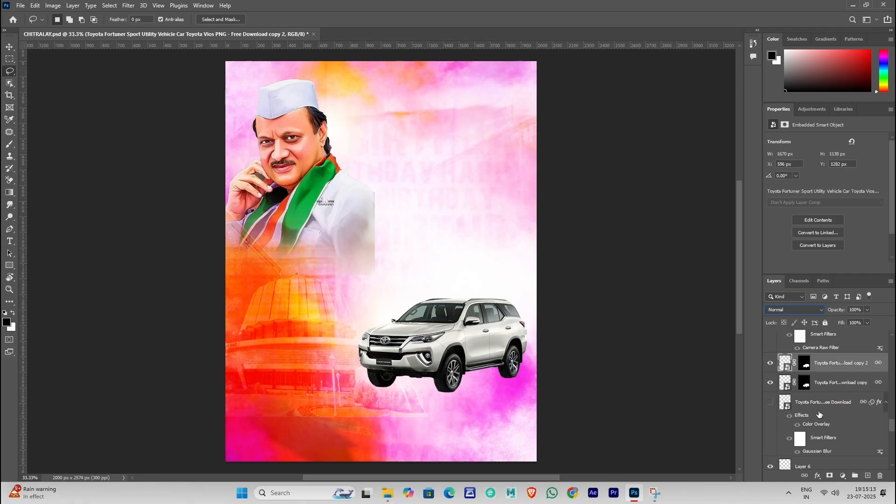
right_click(817, 383)
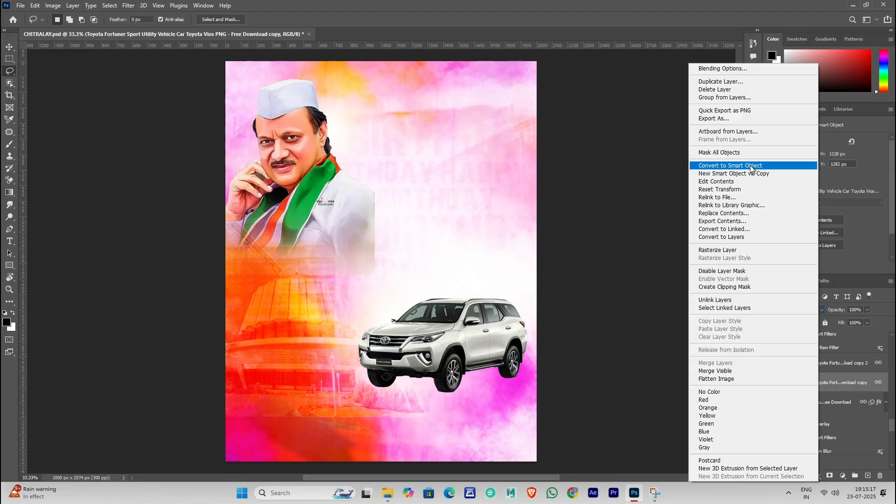
left_click(750, 166)
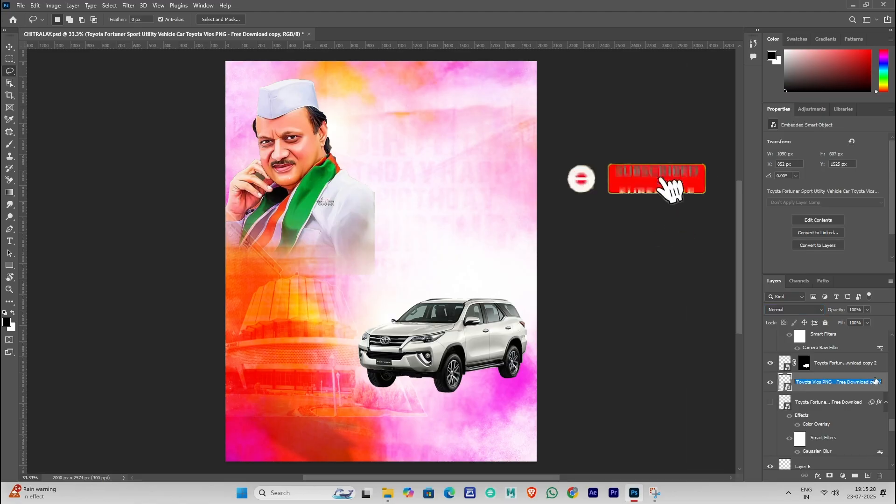
- Rename the lower car smart object layer as 0
double_click(873, 380)
type("0")
key("Return")
- Apply a Color Overlay layer style in black (000000) to layer 0
double_click(874, 382)
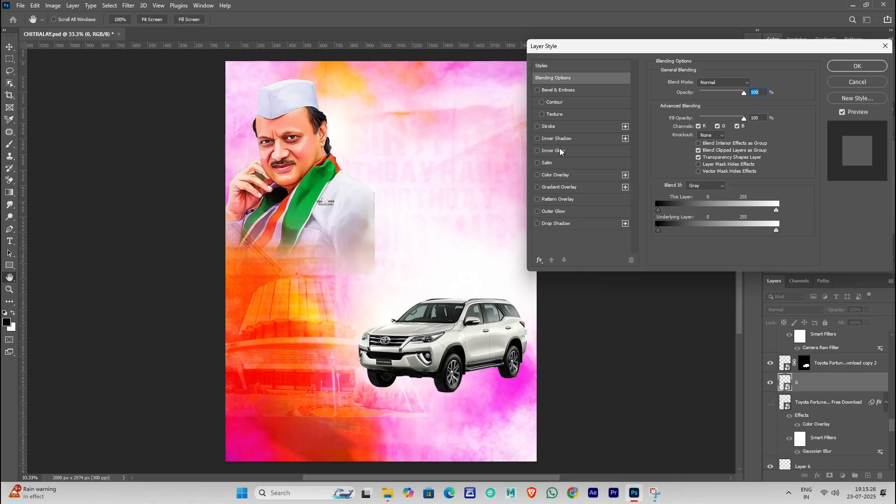
left_click(554, 175)
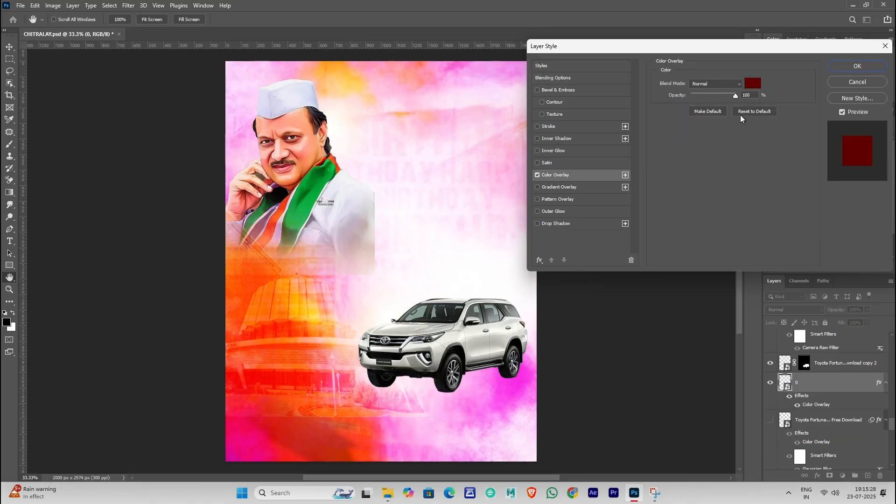
left_click(749, 83)
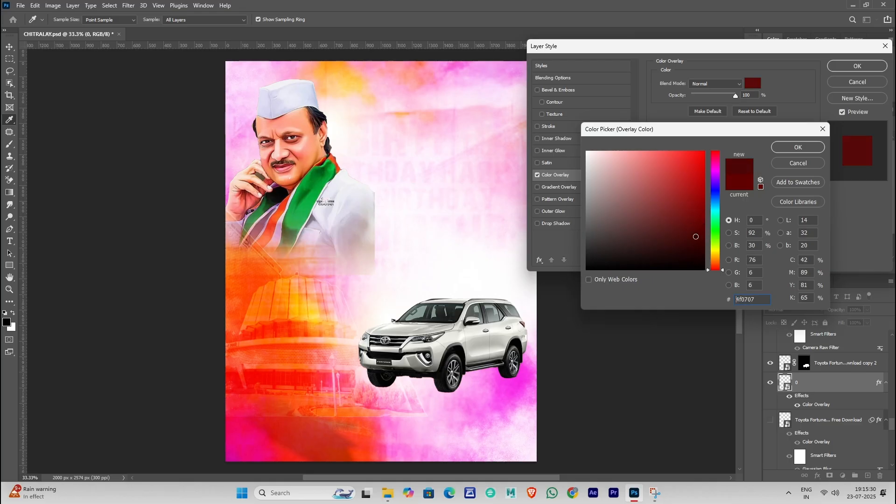
type("000000")
left_click(797, 147)
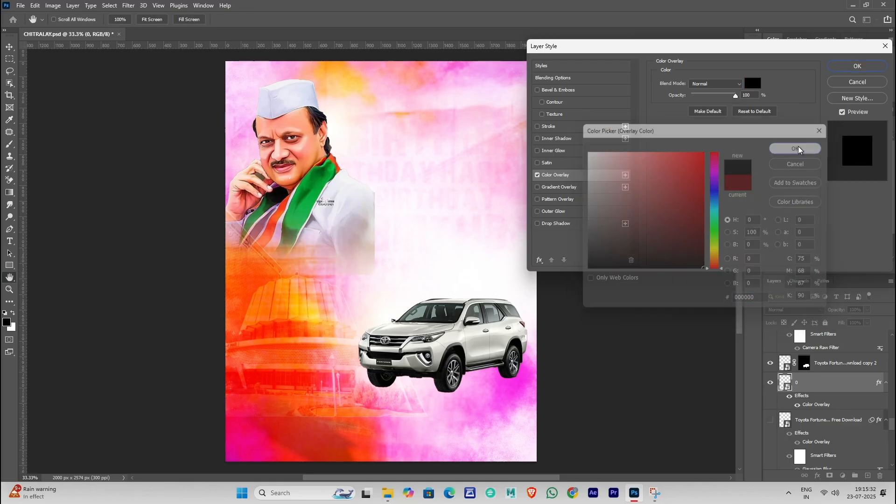
left_click(857, 66)
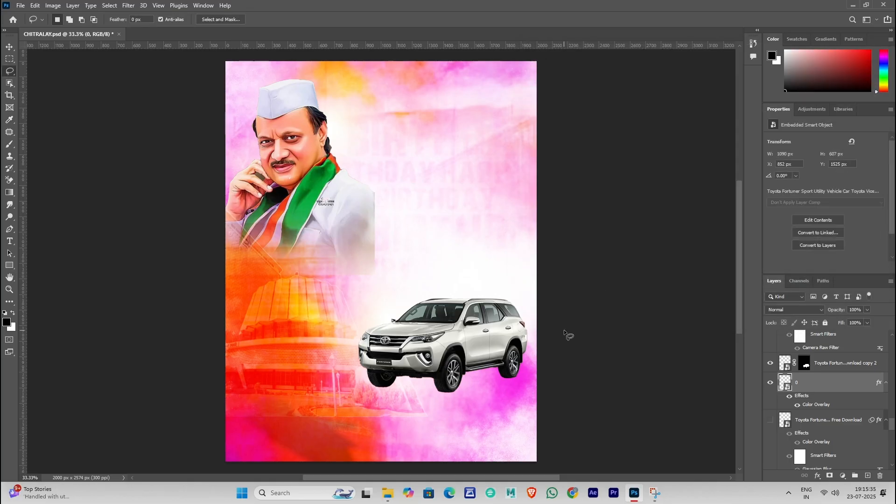
- Distort the black car silhouette into a flattened shadow slanting toward the building, aligned with the wheels, and set its opacity to 20%
key("v")
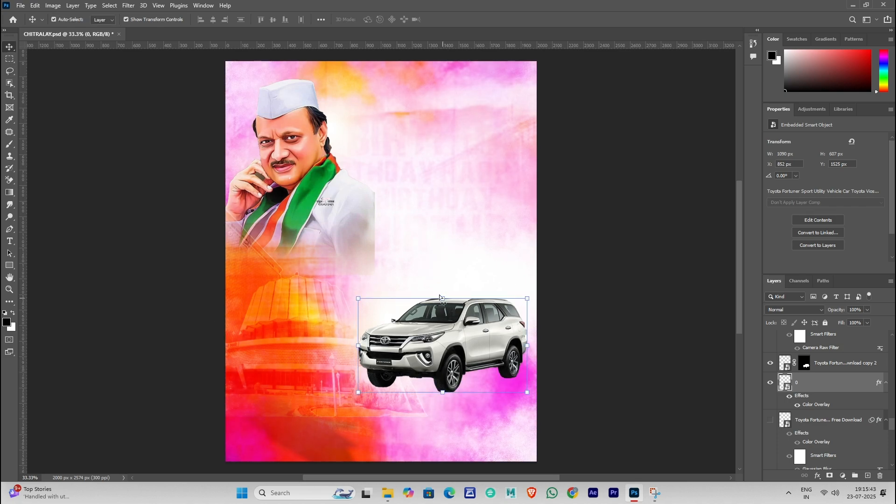
key("ctrl")
left_click_drag(442, 299, 377, 338)
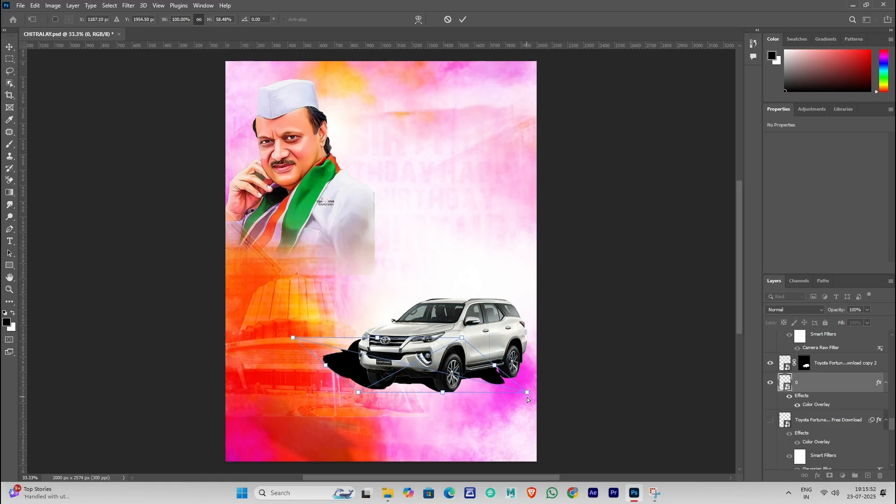
left_click_drag(527, 393, 529, 386)
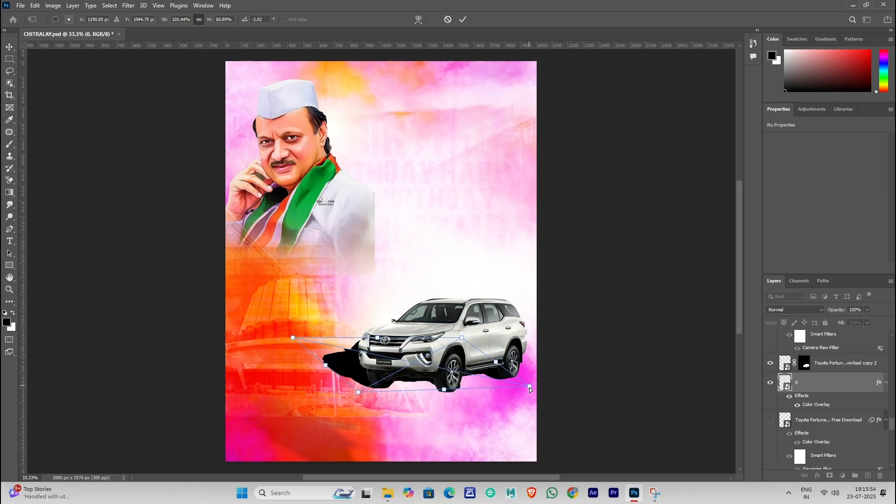
left_click(852, 309)
type("20")
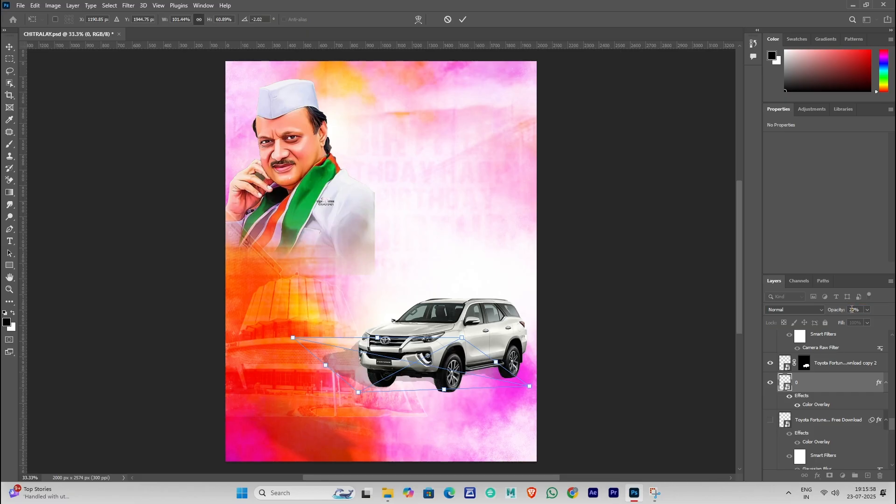
scroll(339, 374, "up", 3)
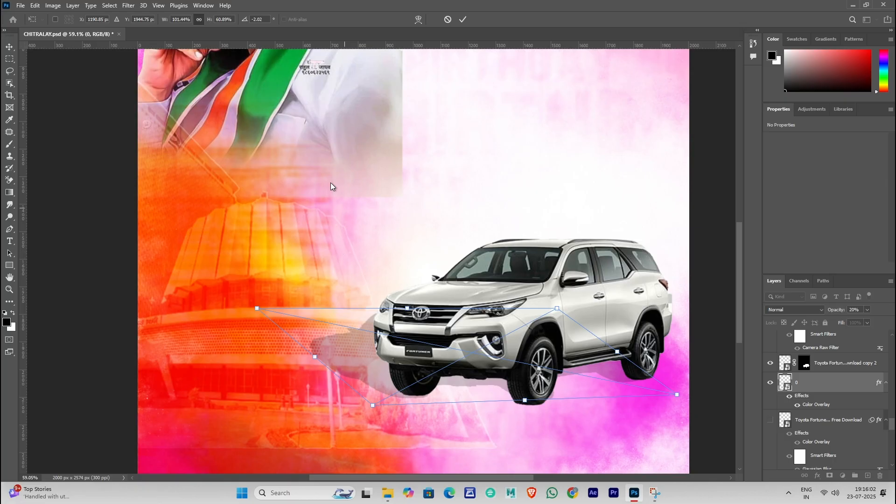
key("Return")
- Apply a Gaussian Blur with a radius of 8.2 pixels to the car's shadow layer
left_click(128, 5)
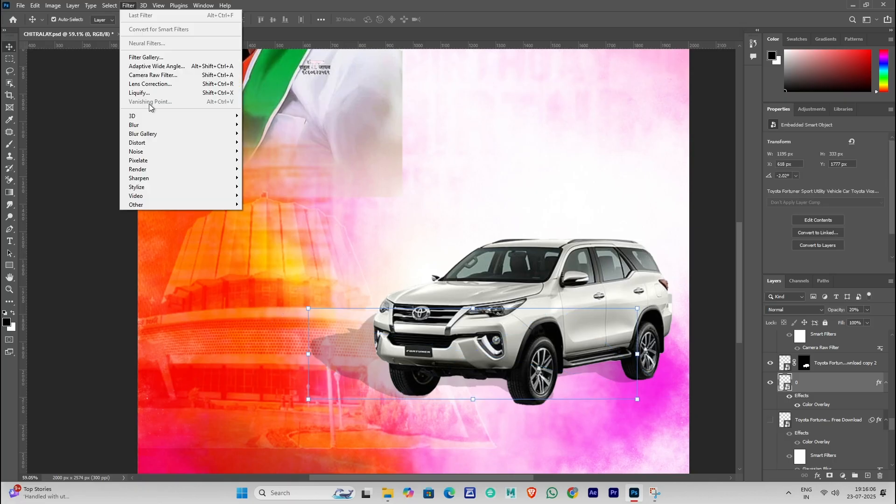
mouse_move(157, 129)
left_click(267, 160)
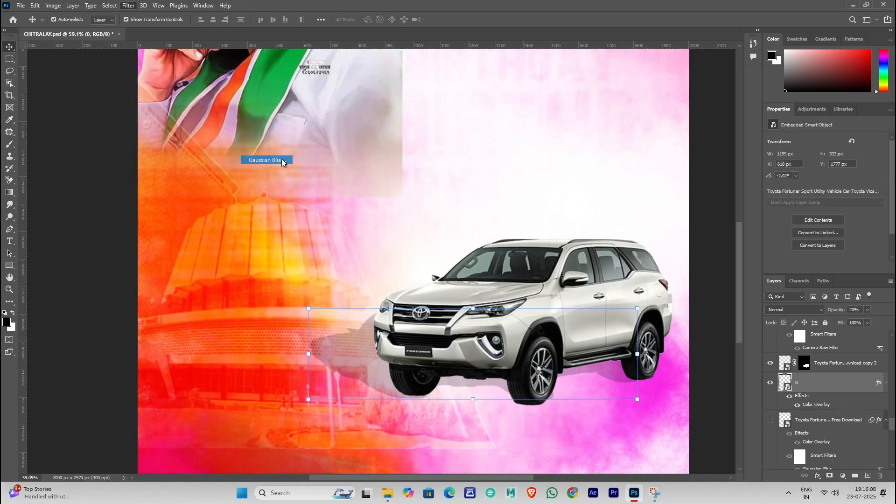
left_click_drag(577, 243, 603, 246)
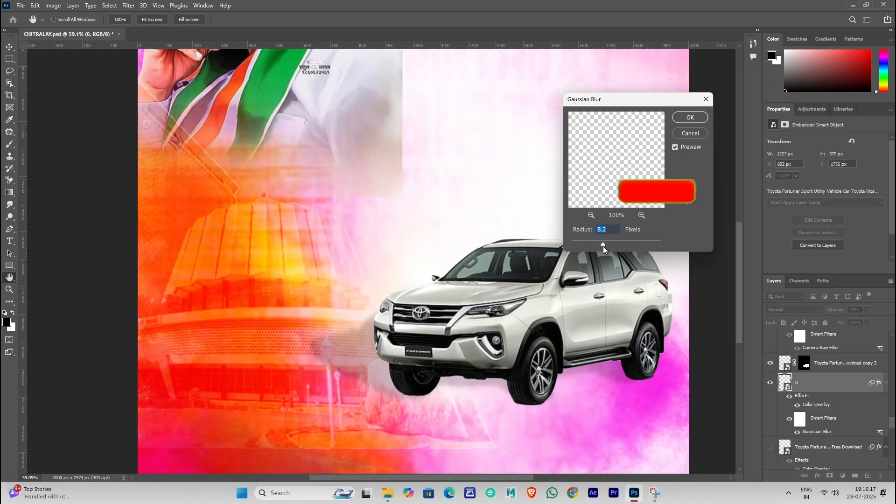
left_click(689, 118)
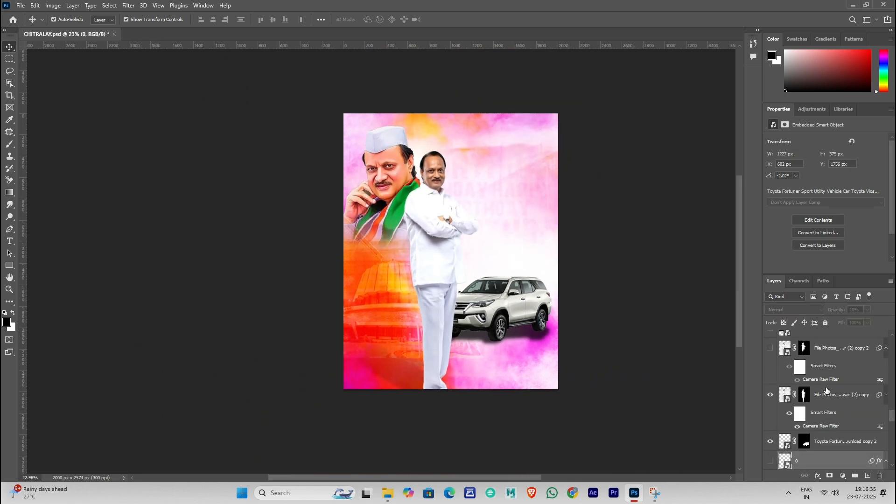
- Show the File Photos copy 2 layer of the standing man and the three glow layers above it, including copy 3 and copy 4
scroll(782, 397, "up", 1)
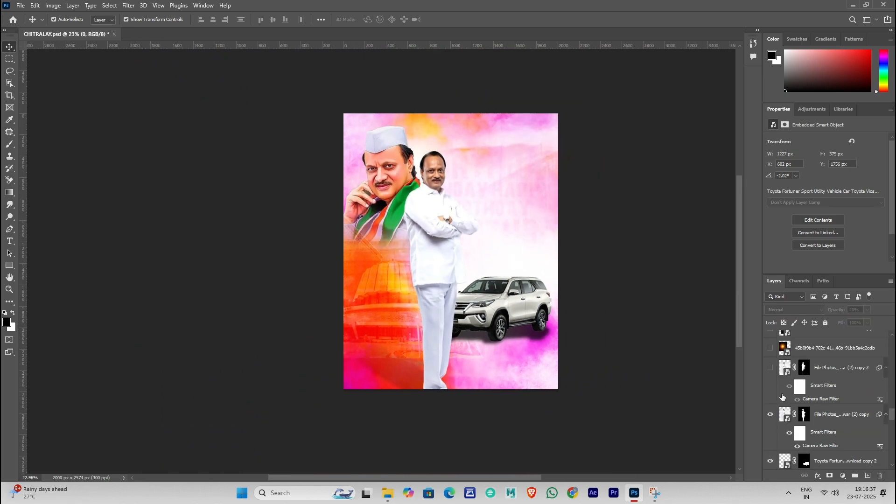
left_click(770, 367)
scroll(770, 373, "up", 2)
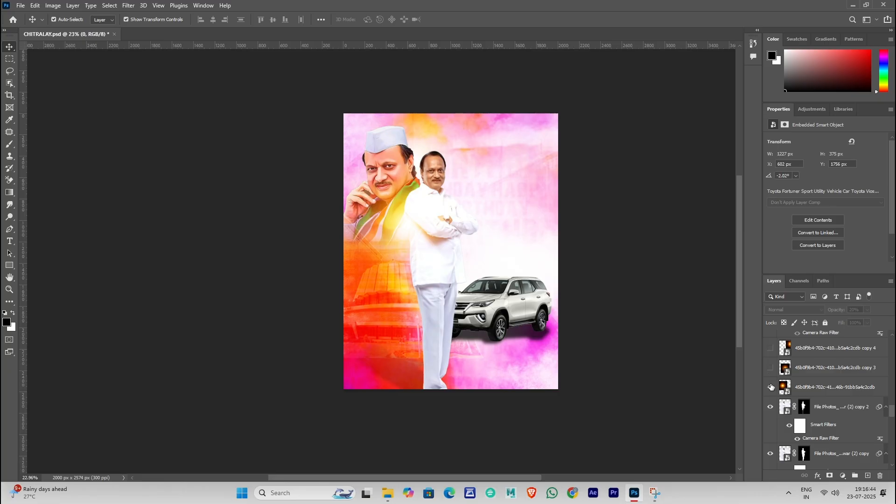
left_click(771, 386)
left_click(771, 386)
left_click(769, 367)
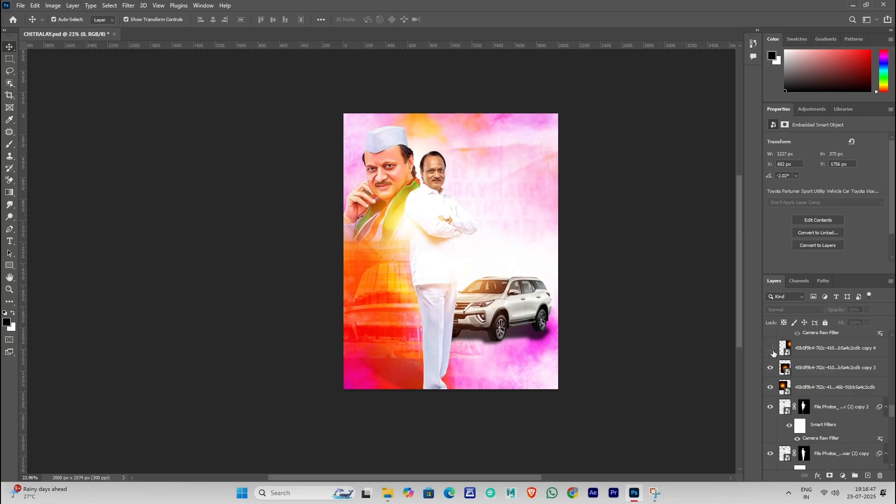
left_click(771, 349)
scroll(774, 363, "up", 3)
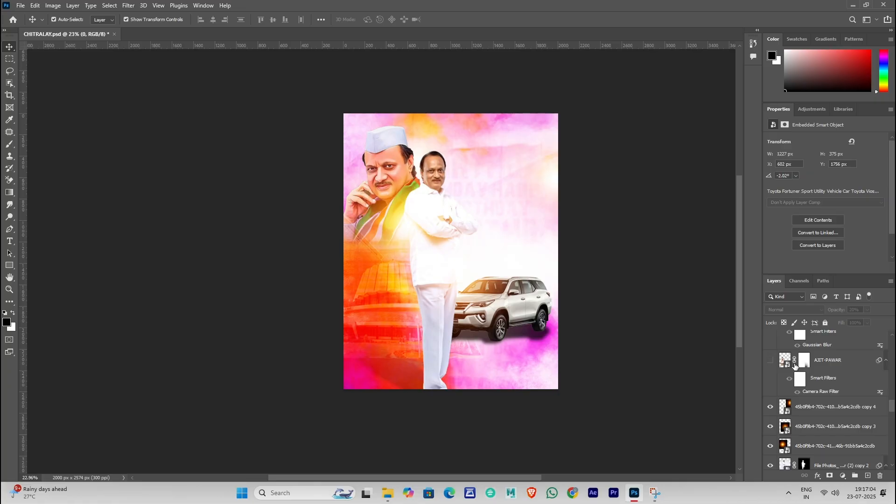
- Show the man in the beige vest and the black Rectangle 6 at the poster's base, comparing Rectangle 6 without and with its Gaussian Blur
left_click(770, 361)
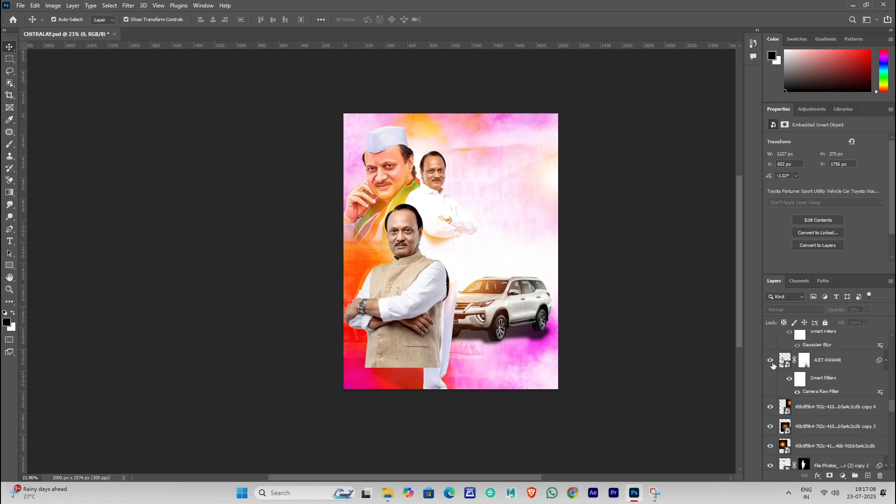
scroll(777, 370, "up", 1)
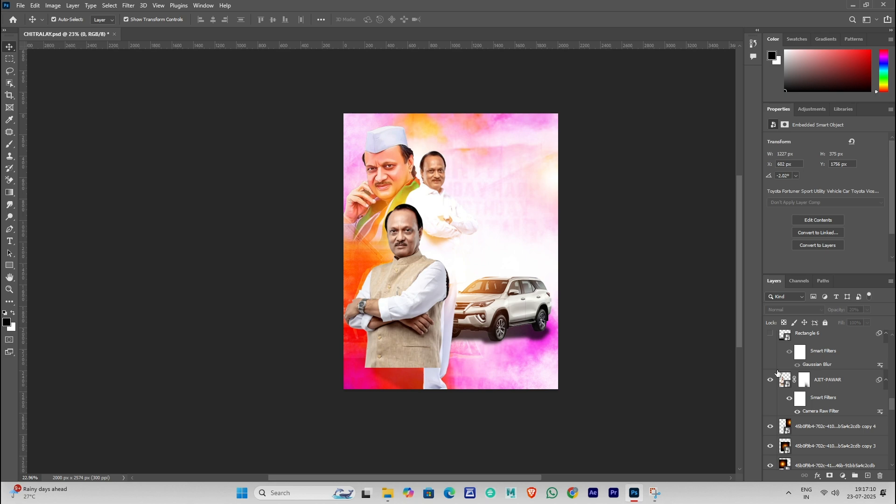
scroll(777, 372, "up", 2)
left_click(772, 372)
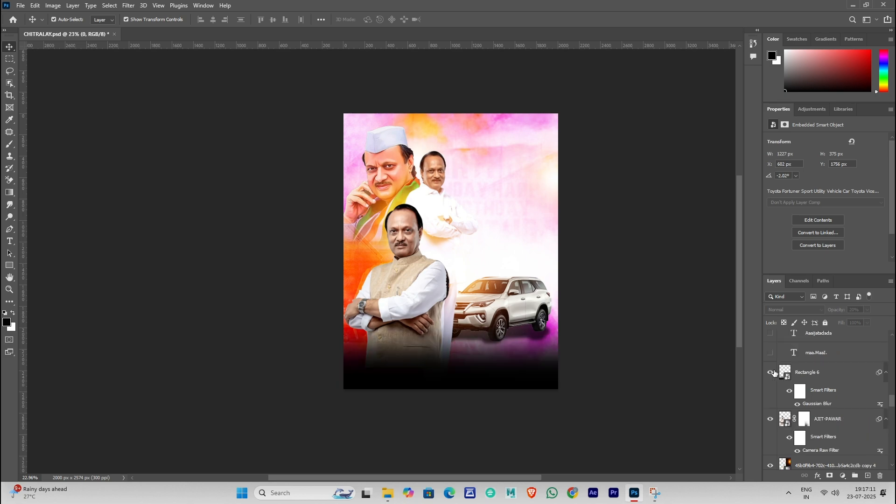
left_click(797, 404)
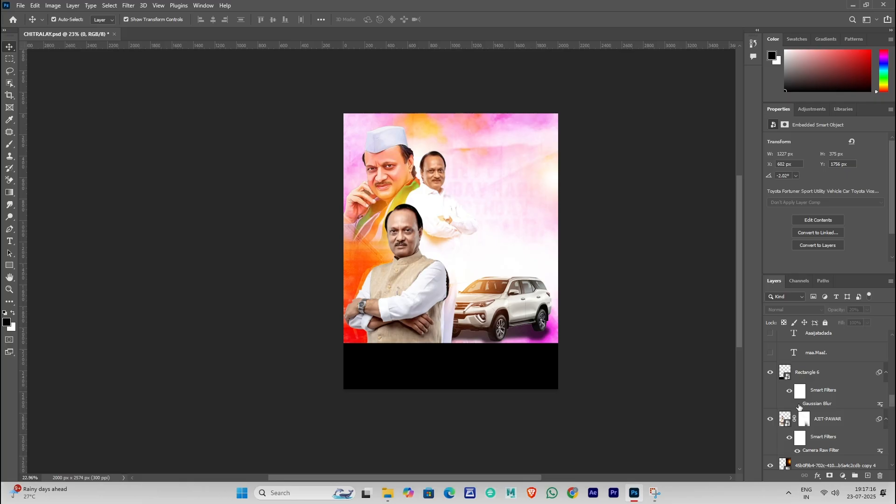
left_click(797, 404)
- Show the three Marathi title text layers in Group 6, from the short top line down to the last line
scroll(770, 373, "up", 1)
left_click(771, 372)
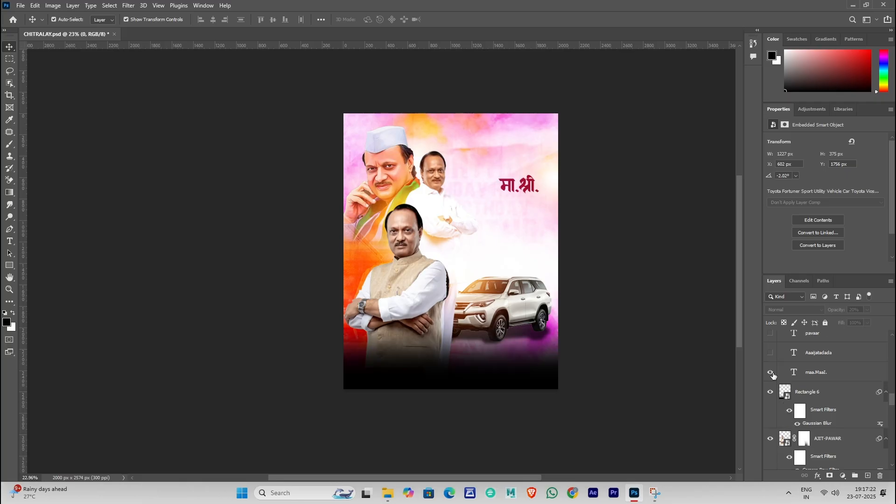
scroll(770, 373, "up", 2)
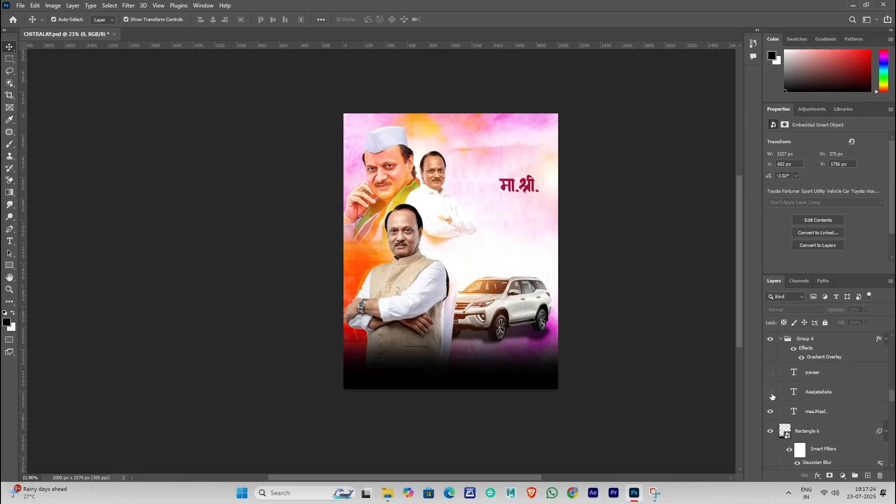
left_click(770, 392)
left_click(770, 372)
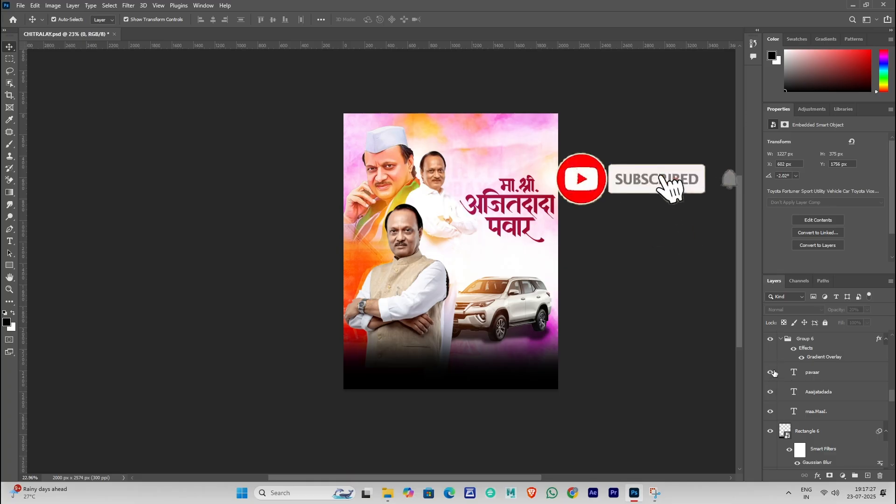
- Show the four-line quotation above the title and check the font settings of both the main title line and the quotation
double_click(793, 391)
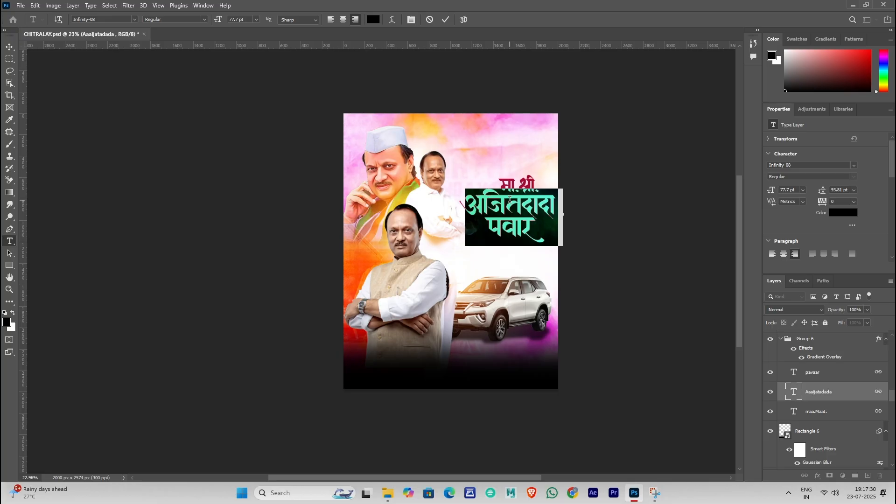
left_click(521, 188)
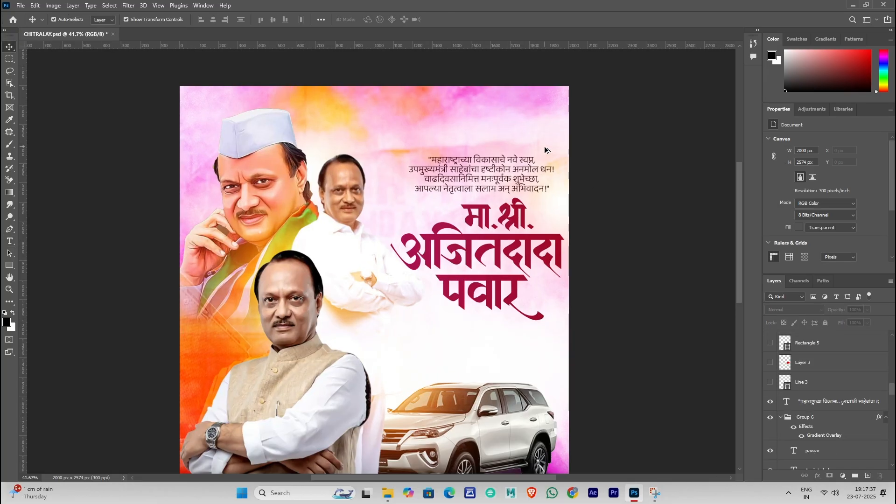
scroll(513, 152, "up", 2)
left_click(454, 167)
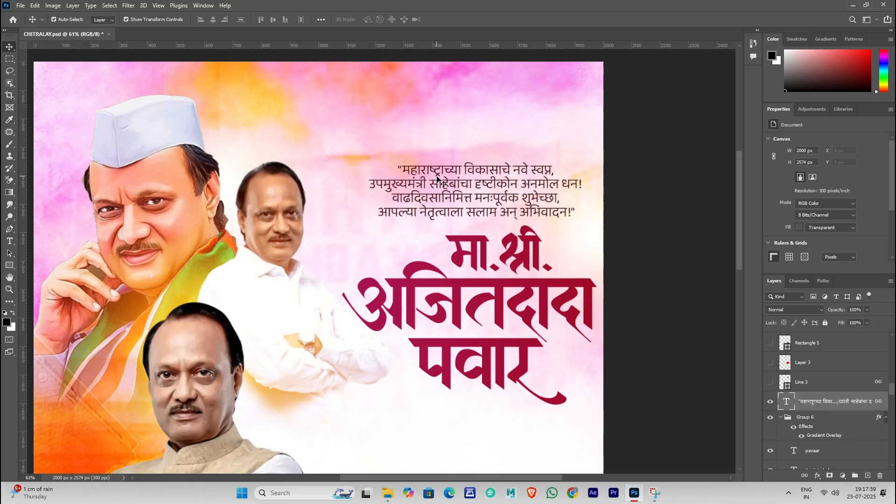
double_click(441, 178)
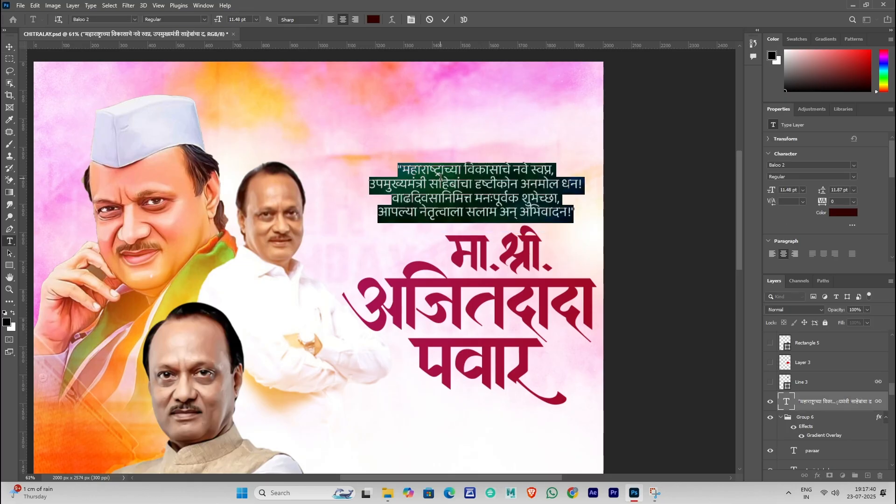
key("ctrl+Return")
key("v")
scroll(440, 177, "down", 2)
scroll(530, 296, "down", 3)
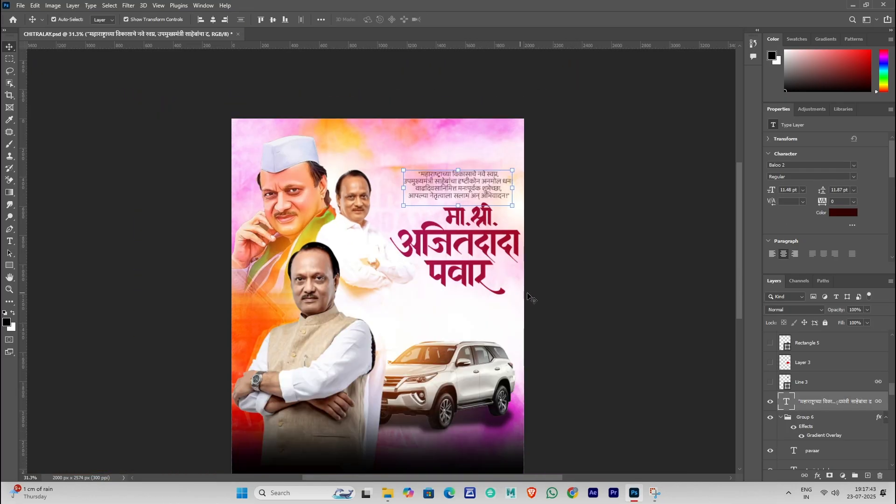
left_click(527, 300)
scroll(532, 303, "down", 1)
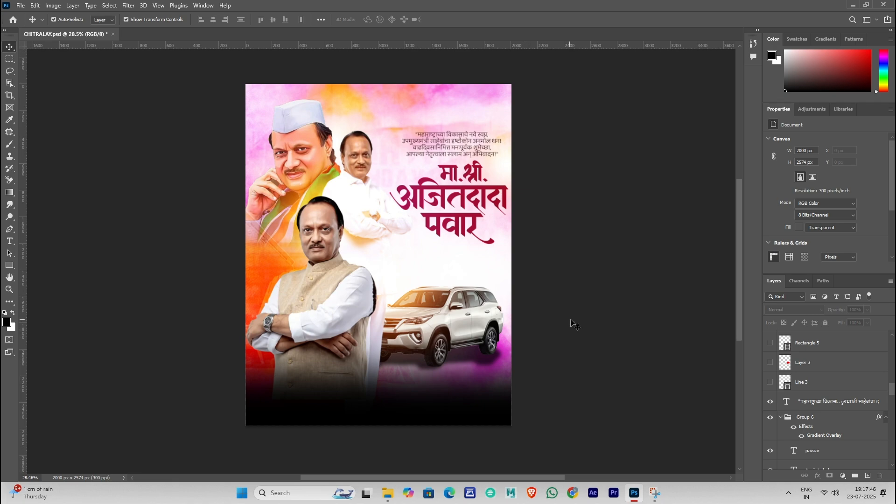
- Show Rectangle 5, the आपणास उदंड आयुष्याच्या and अनंत text layers, and the Layer 4 brush stroke below the title
scroll(790, 426, "up", 1)
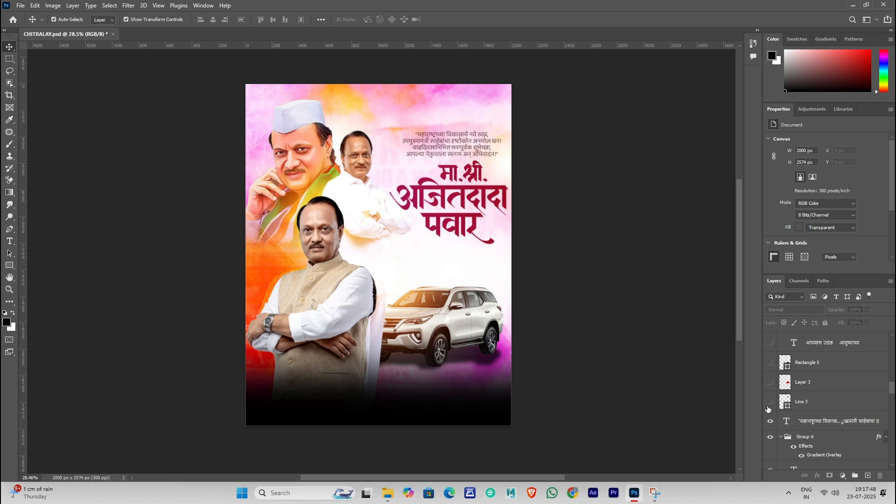
left_click(770, 362)
scroll(771, 360, "up", 2)
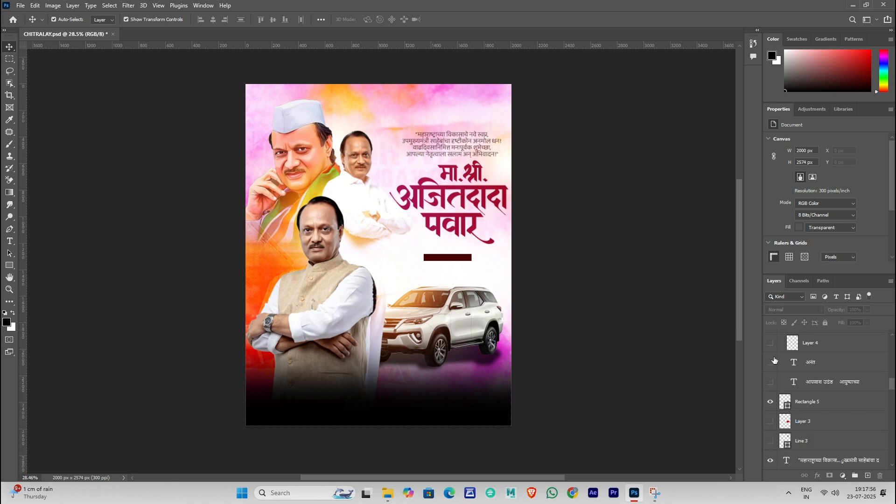
left_click(770, 382)
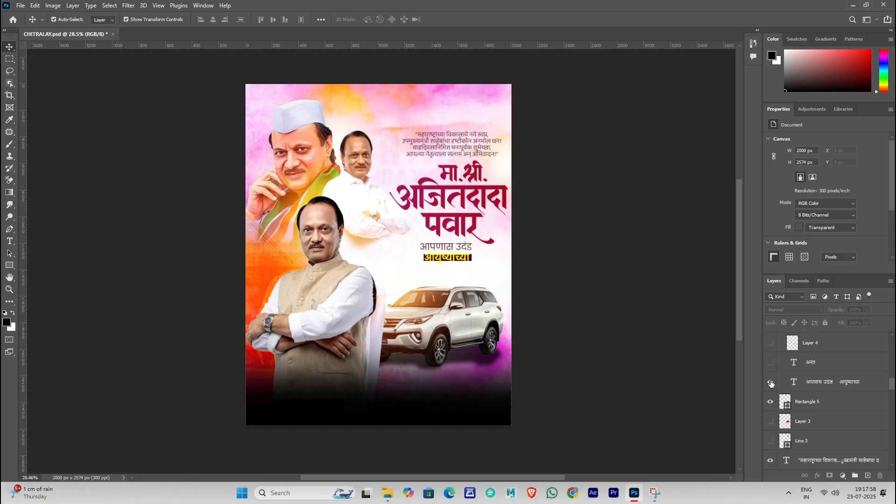
left_click(770, 363)
left_click(770, 345)
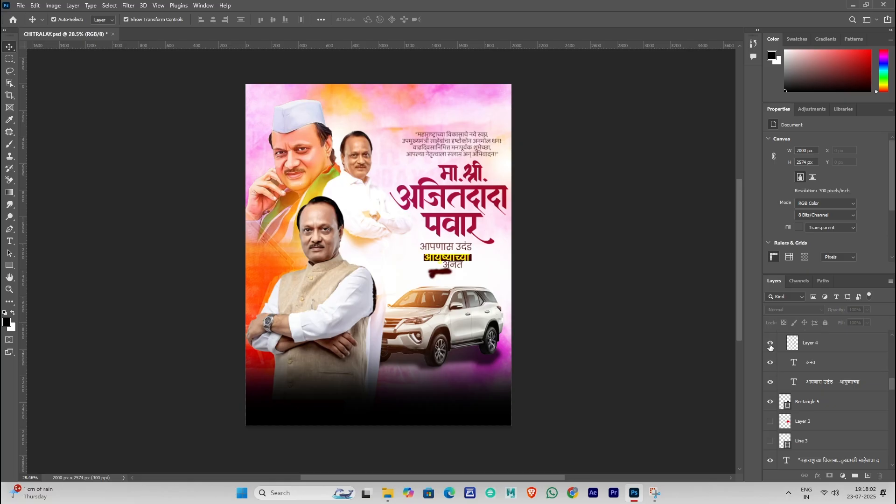
- Show the yellow शुभेच्छा text, inspect its type settings and toggle the Layer 4 brush stroke behind it
scroll(770, 346, "up", 2)
scroll(452, 229, "up", 5)
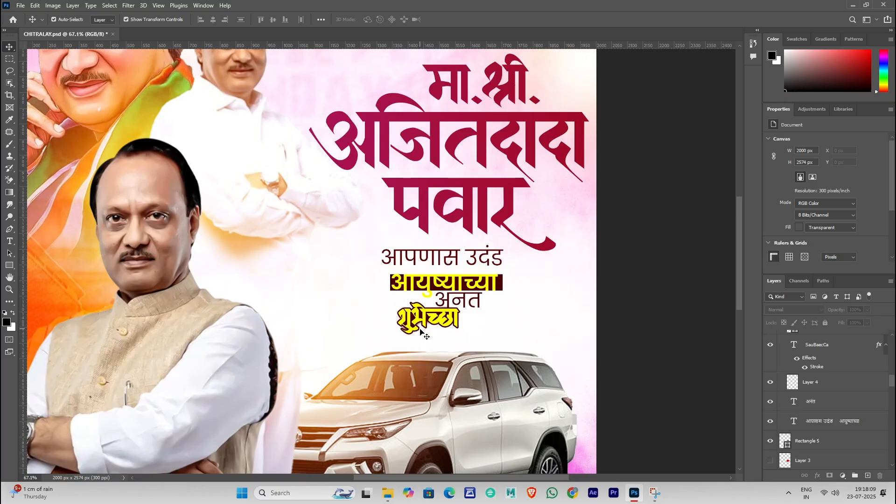
scroll(427, 329, "down", 2)
scroll(447, 312, "up", 1)
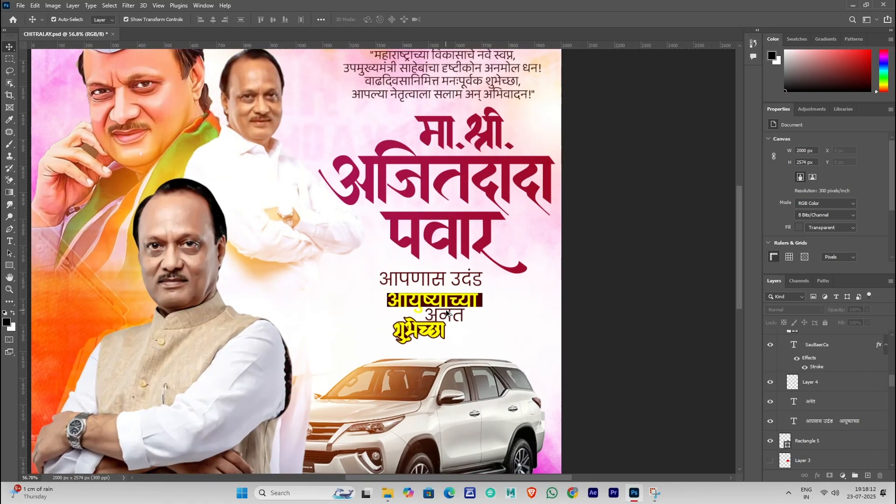
scroll(447, 313, "up", 1)
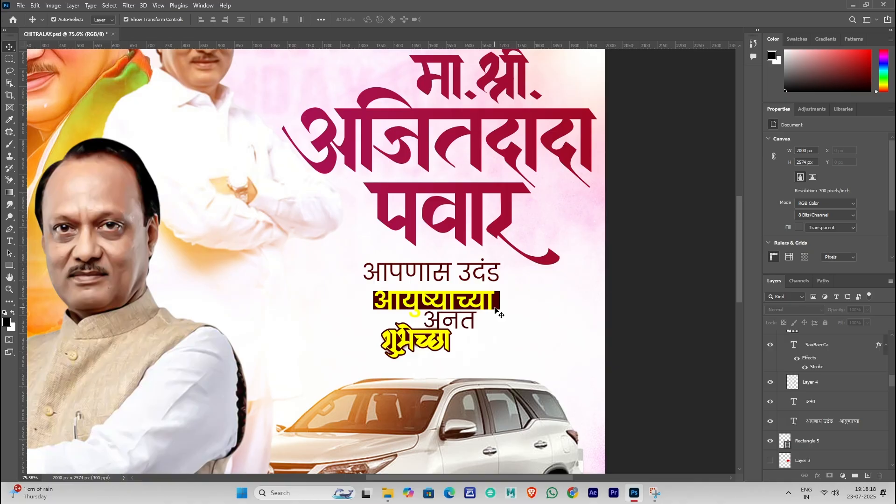
left_click(423, 331)
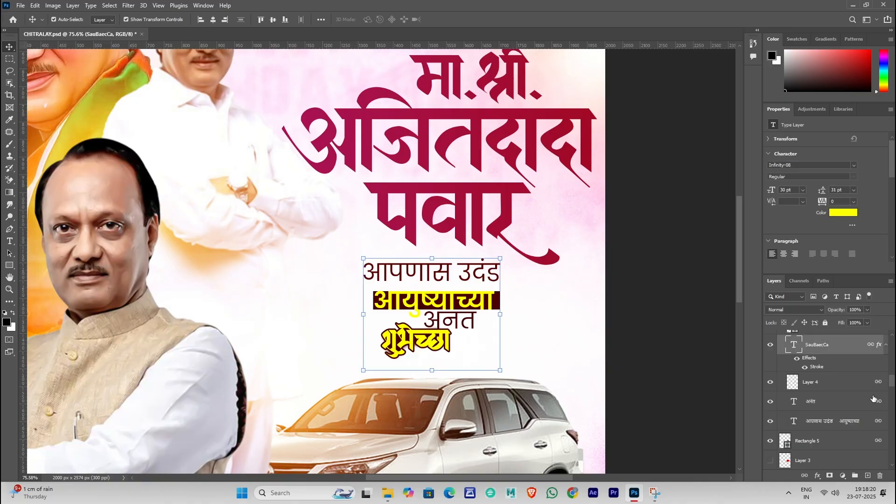
left_click(770, 382)
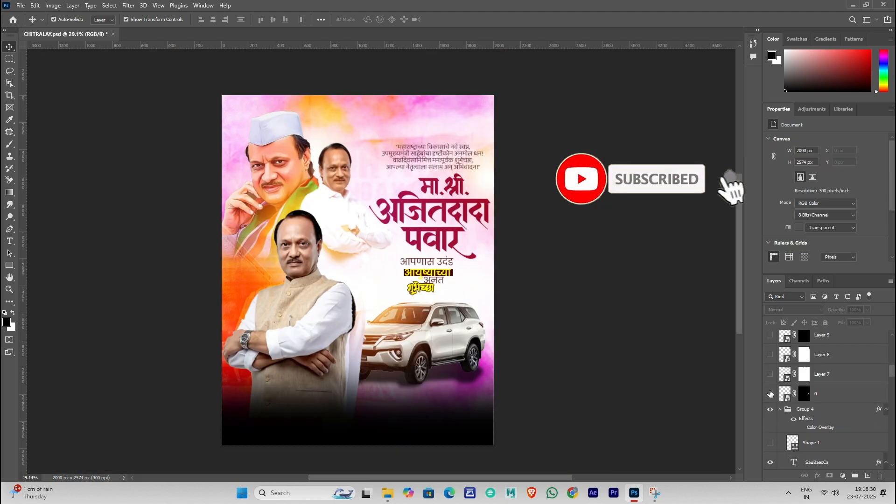
- Show the flowers on layer 0 beside the greeting, plus the header portraits and emblem on Layers 7, 8 and 9
left_click(770, 393)
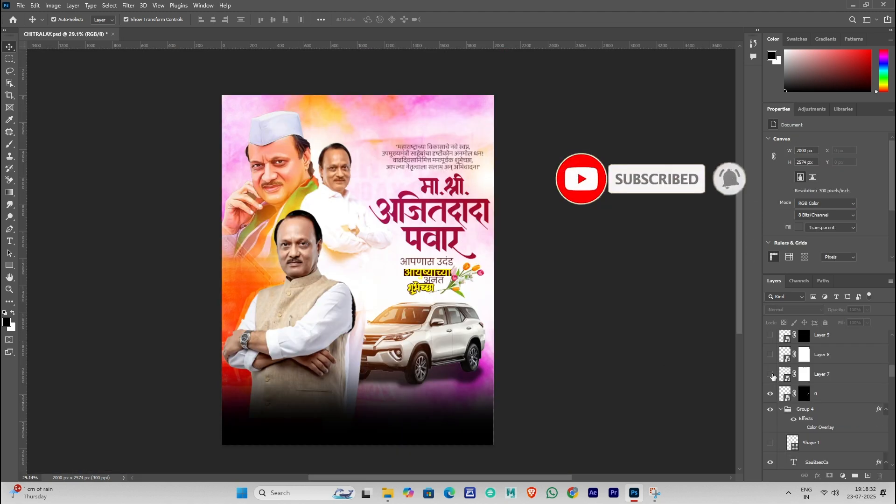
left_click(772, 375)
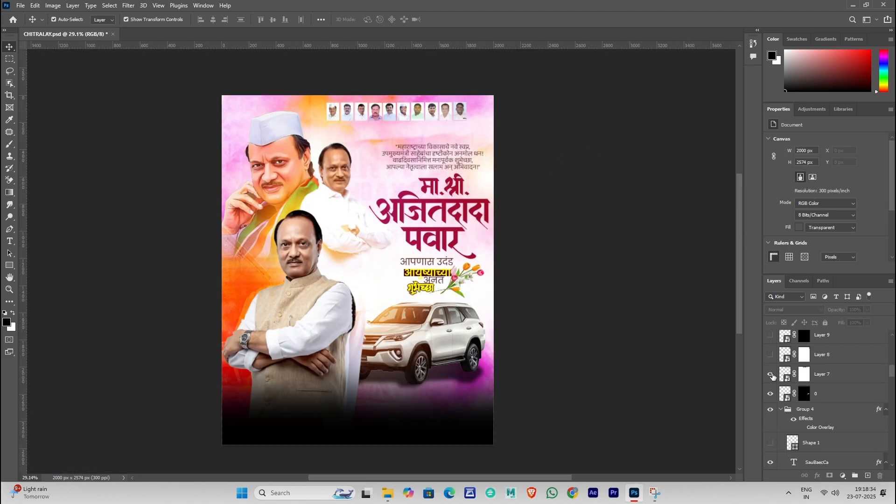
left_click(770, 355)
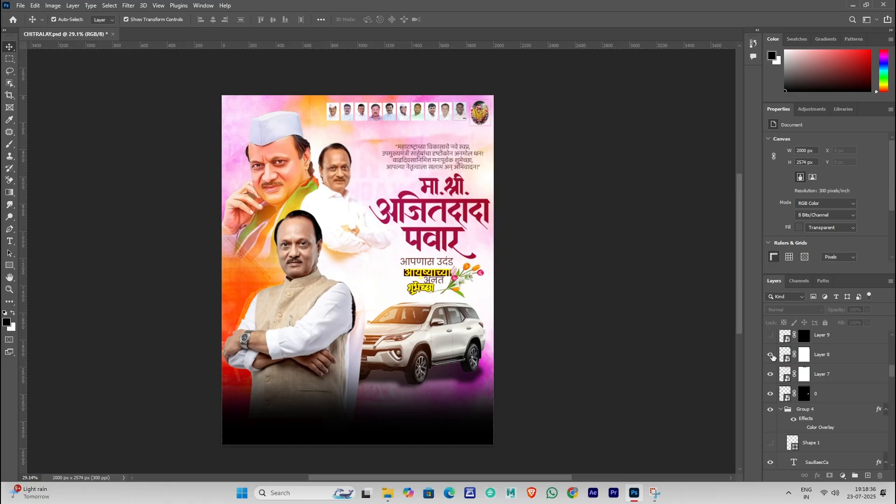
scroll(772, 357, "up", 1)
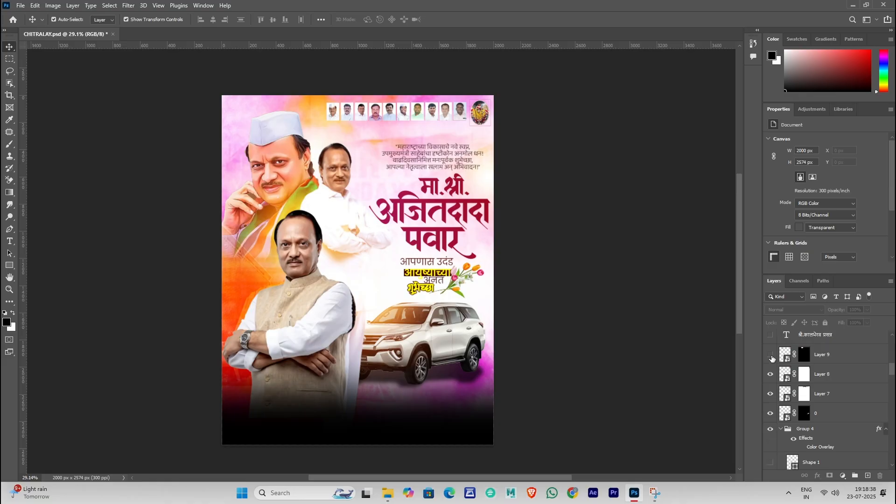
left_click(770, 355)
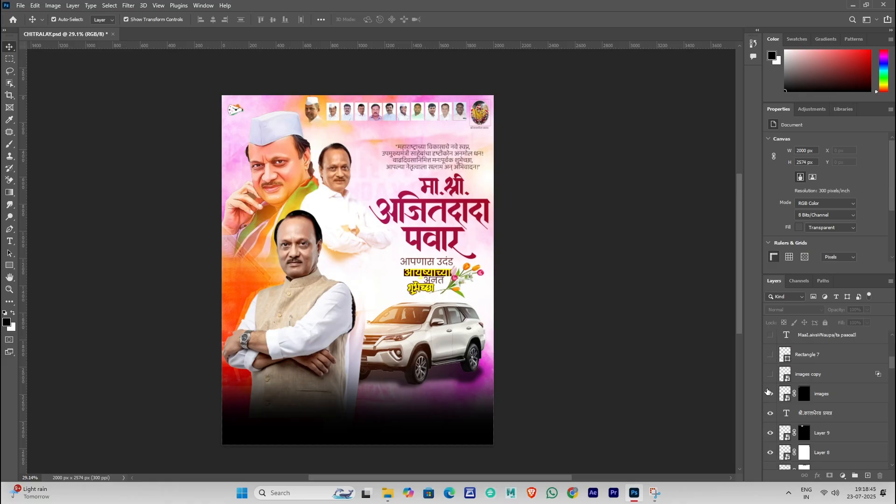
- Show the images copy layer to complete the header's party logo, and the white Rectangle 7 footer strip
left_click(770, 374)
scroll(771, 377, "up", 2)
left_click(770, 395)
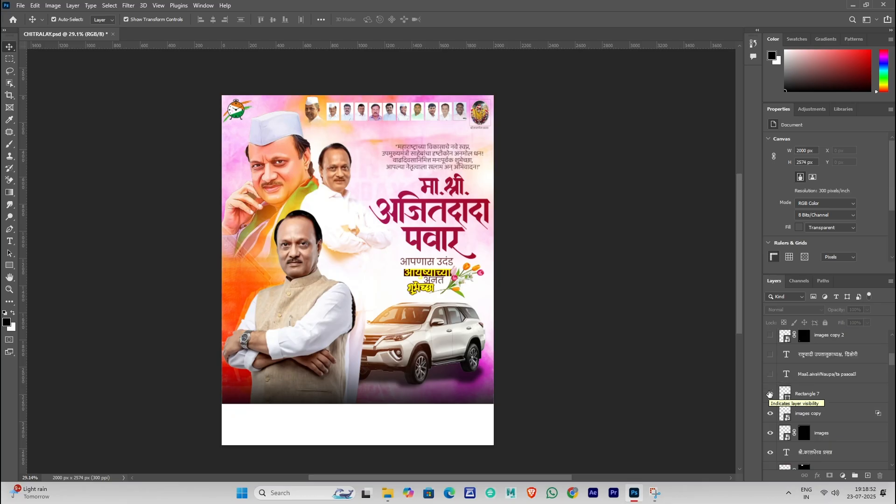
- Show the name and the राष्ट्रवादी उपतालुकाध्यक्ष, दिंडोरी designation text in the white footer, checking the name's font settings
left_click(770, 374)
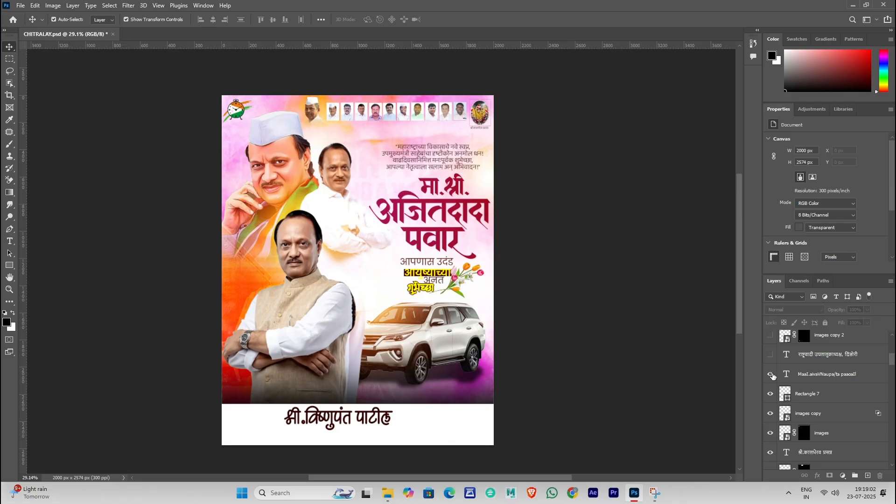
double_click(366, 412)
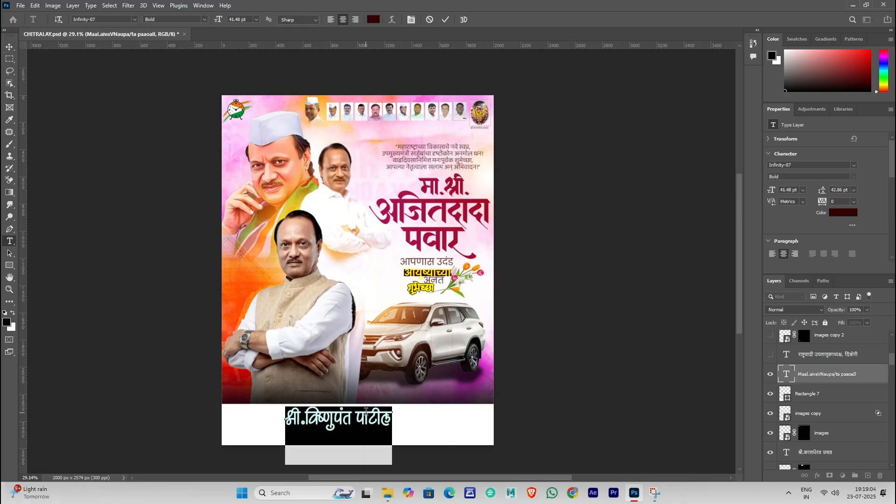
key("Escape")
key("v")
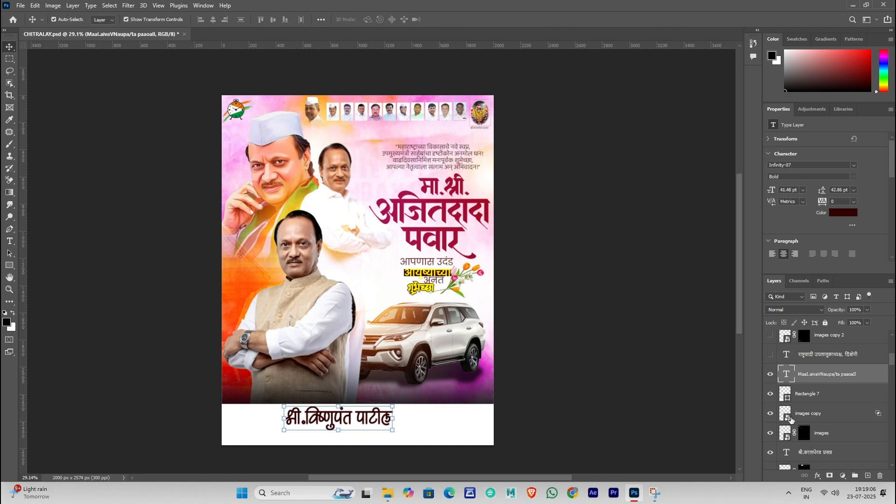
scroll(791, 415, "up", 1)
left_click(770, 374)
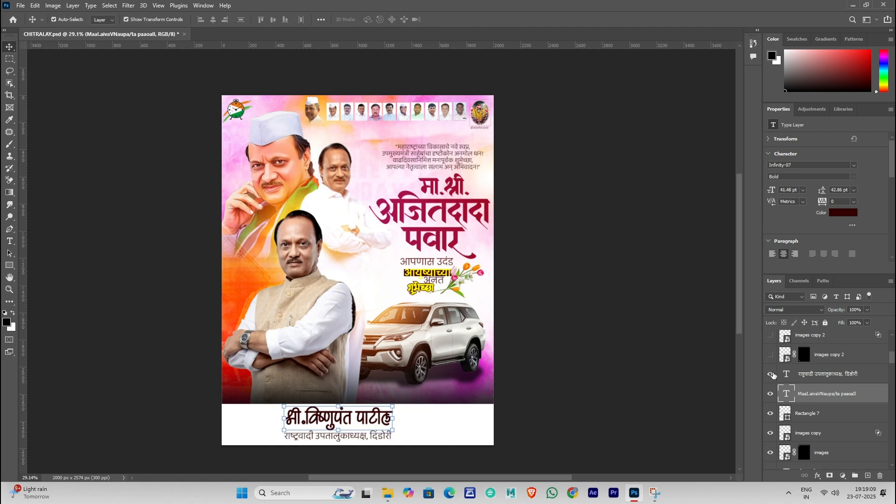
left_click(656, 394)
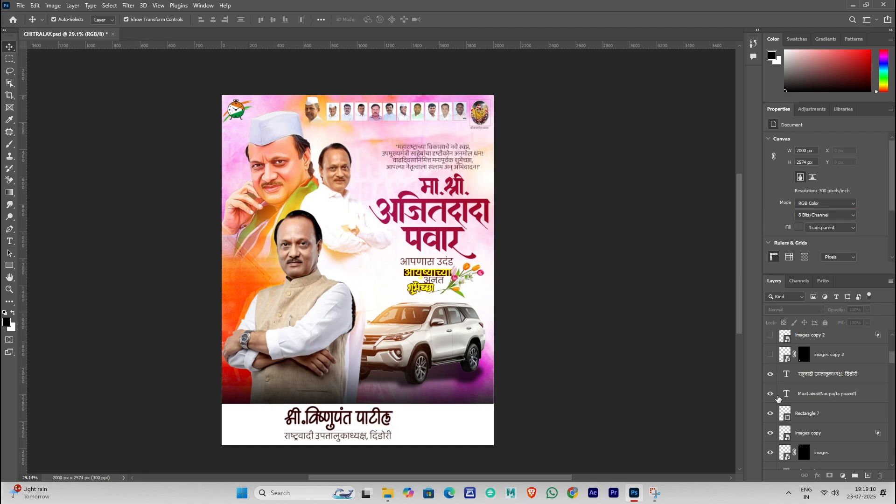
- Show both images copy 2 layers to add the party logo beside the name in the footer
scroll(778, 398, "up", 2)
left_click(770, 393)
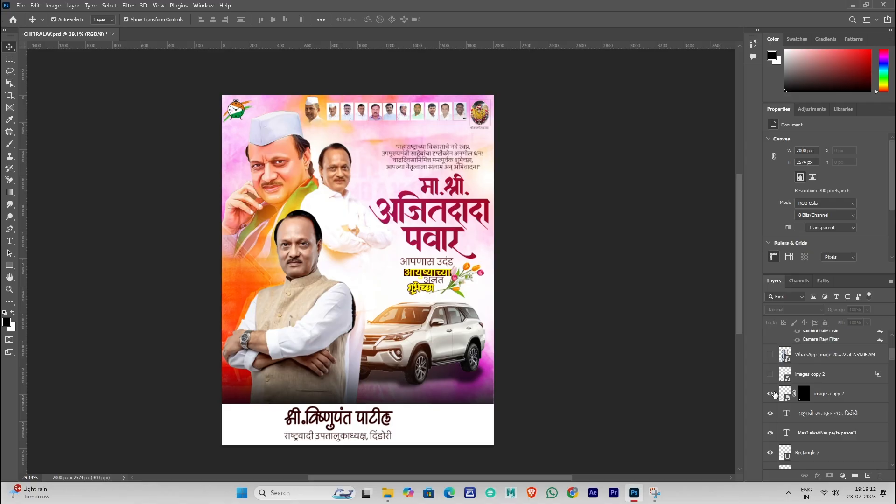
left_click(770, 393)
left_click(771, 375)
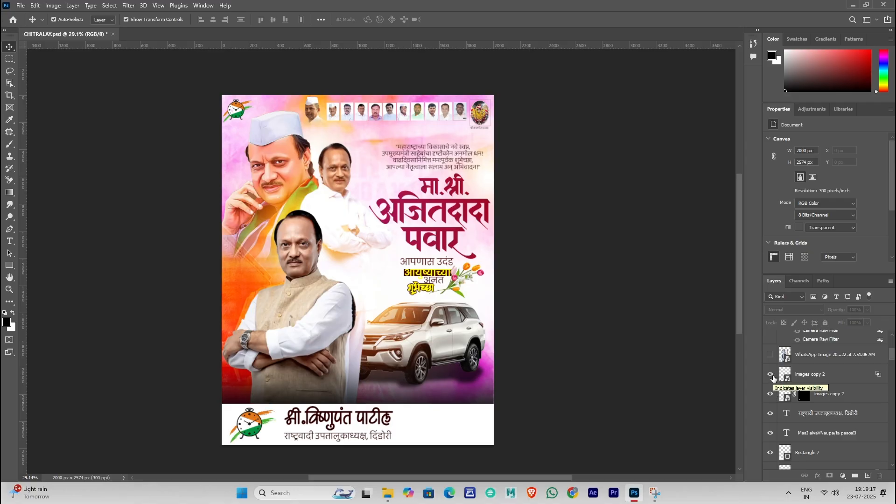
- Show the turbaned man's portrait on Layer 10 in the footer and the full-poster composite on Layer 11
scroll(770, 374, "up", 2)
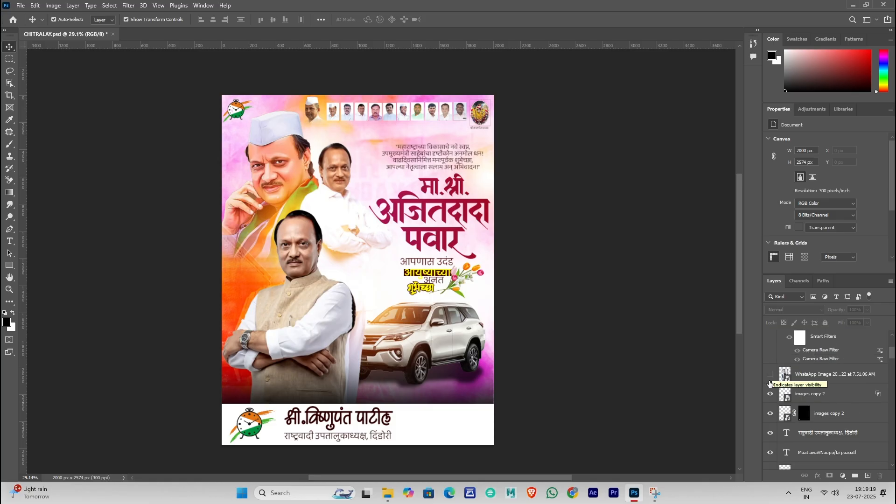
left_click(771, 358)
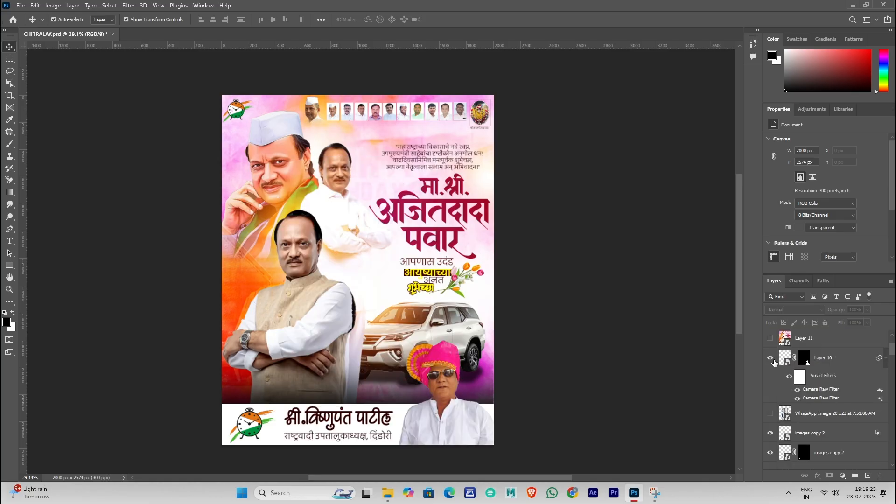
scroll(773, 363, "up", 1)
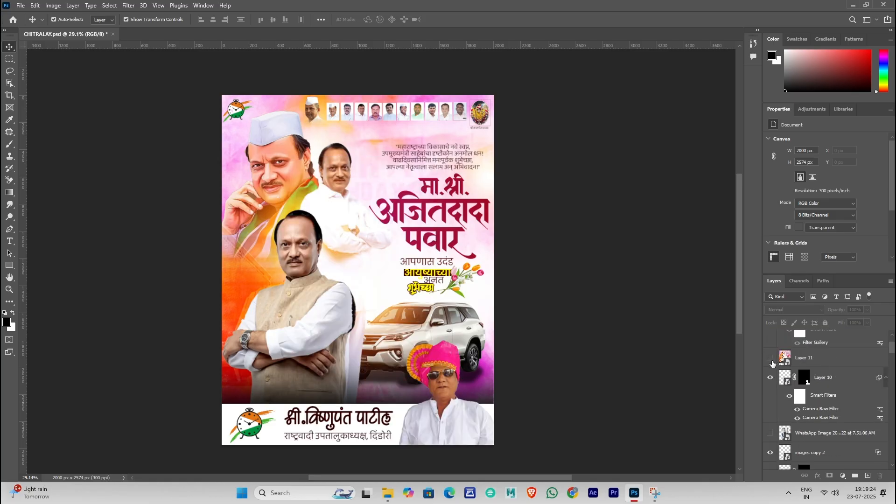
scroll(365, 238, "down", 1)
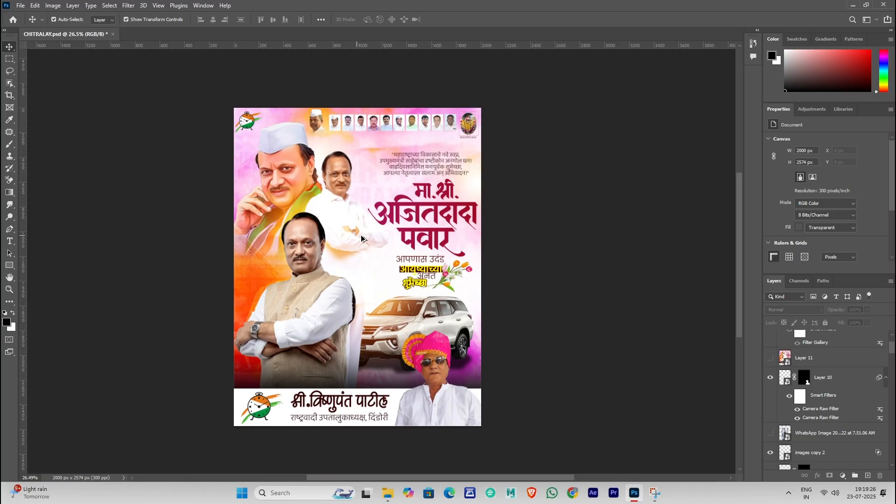
left_click(771, 358)
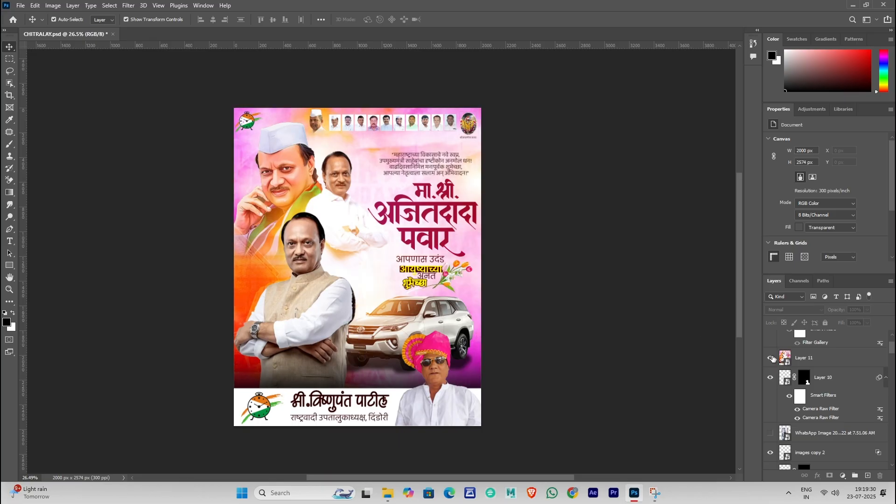
- Select Layer 11 and show the masked Layer 11 copy above it
left_click(784, 363)
scroll(784, 364, "up", 2)
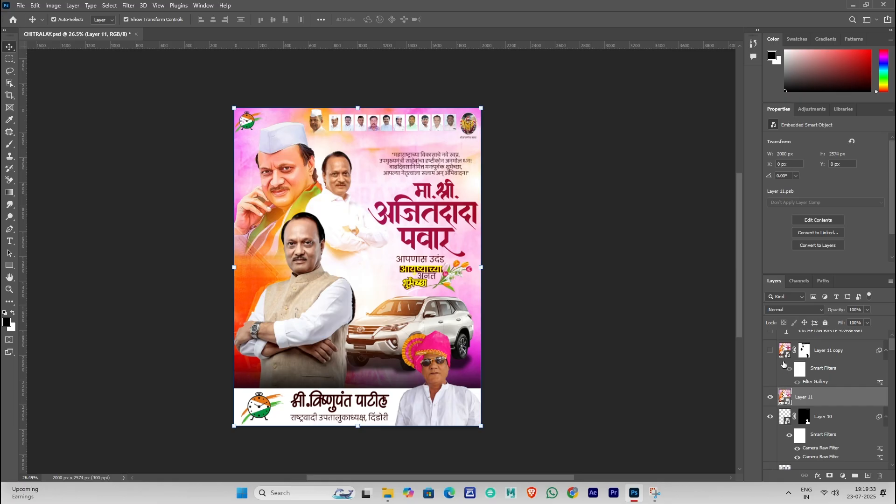
left_click(770, 351)
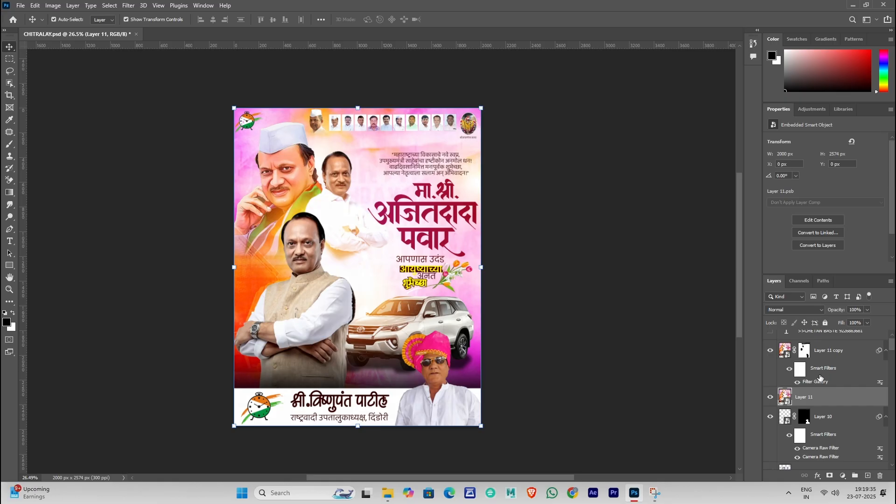
- Compare Layer 11 copy with and without its smart filters, and review the Texturizer settings of its Filter Gallery effect
left_click(788, 368)
left_click(788, 369)
left_click(133, 9)
left_click(154, 58)
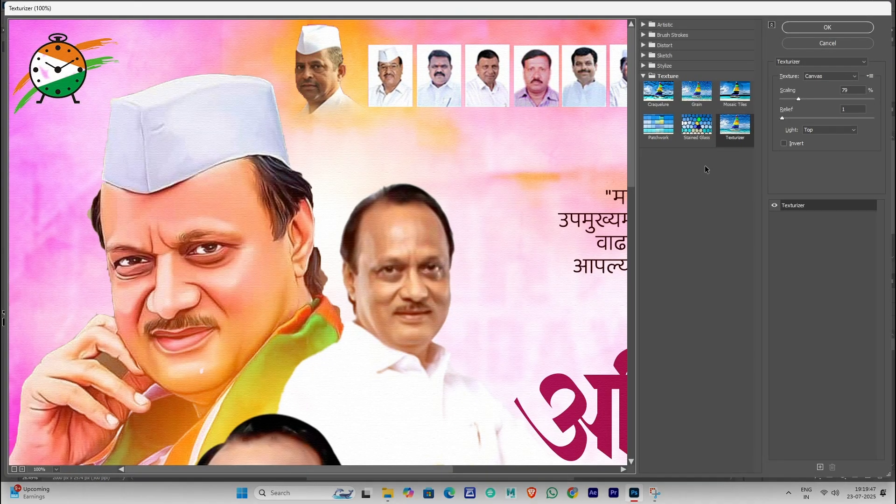
left_click(827, 27)
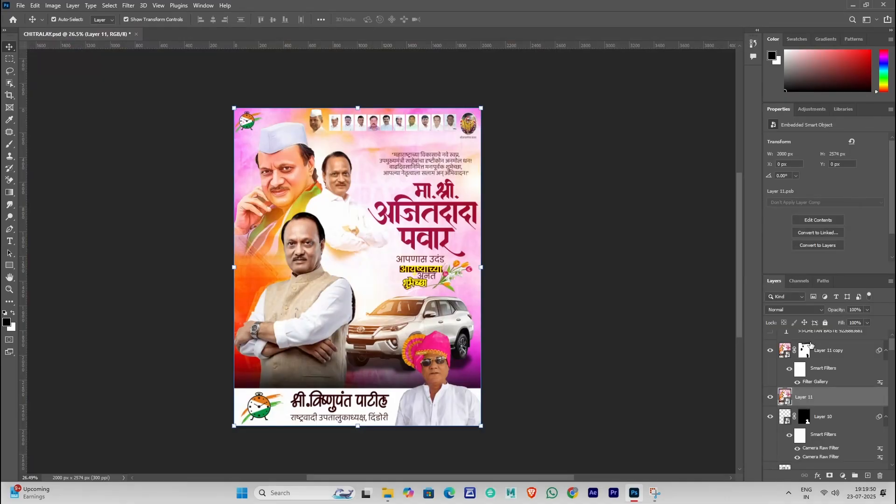
- Inspect the poster's canvas texture up close, show the vertical designer credit text along its left edge, and deselect all layers
scroll(303, 222, "up", 5)
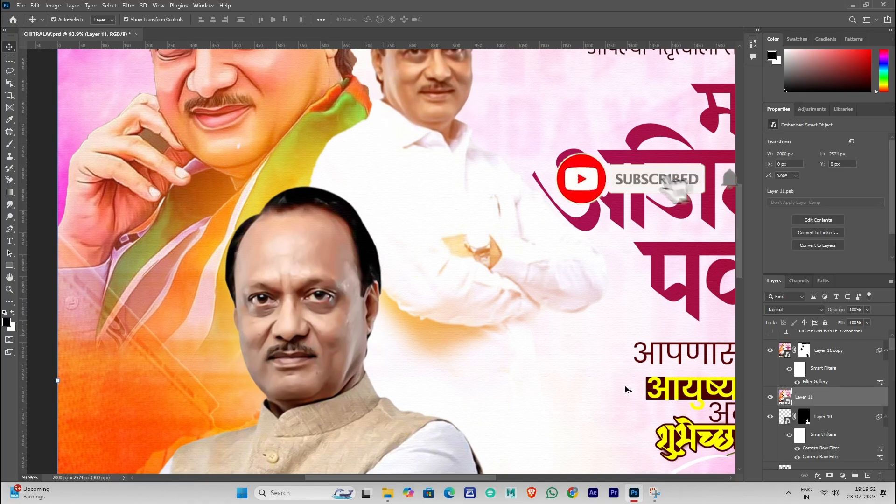
scroll(583, 341, "down", 3)
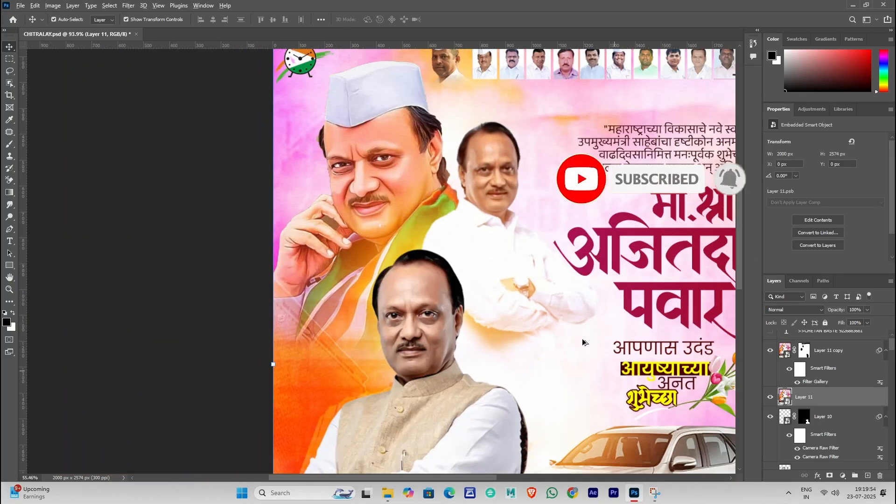
scroll(546, 374, "down", 5)
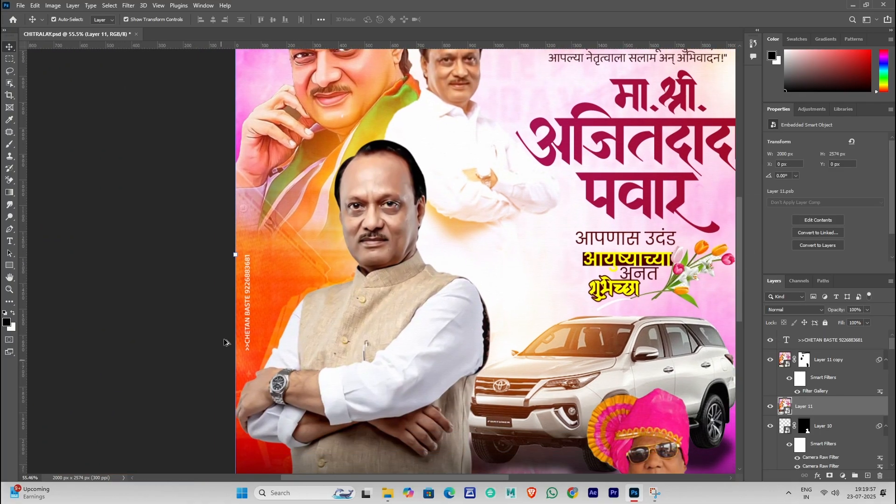
scroll(225, 342, "up", 3)
scroll(229, 331, "down", 5)
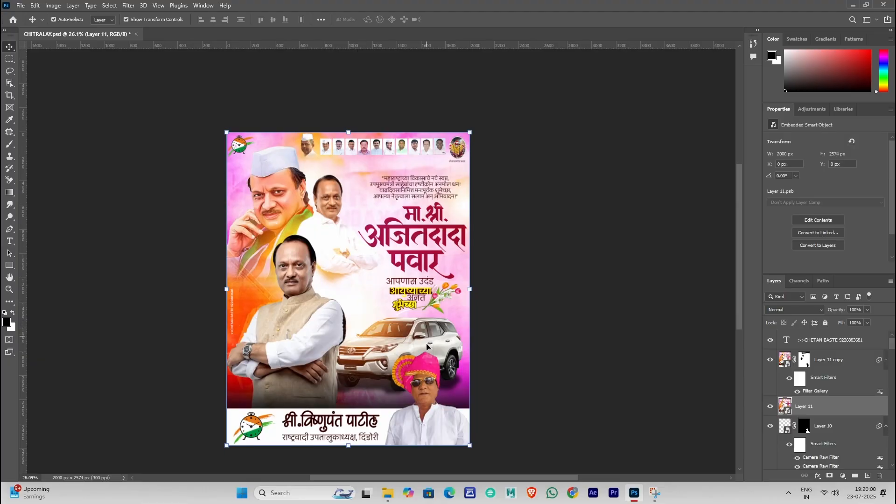
scroll(235, 332, "down", 2)
left_click(558, 339)
scroll(330, 282, "up", 2)
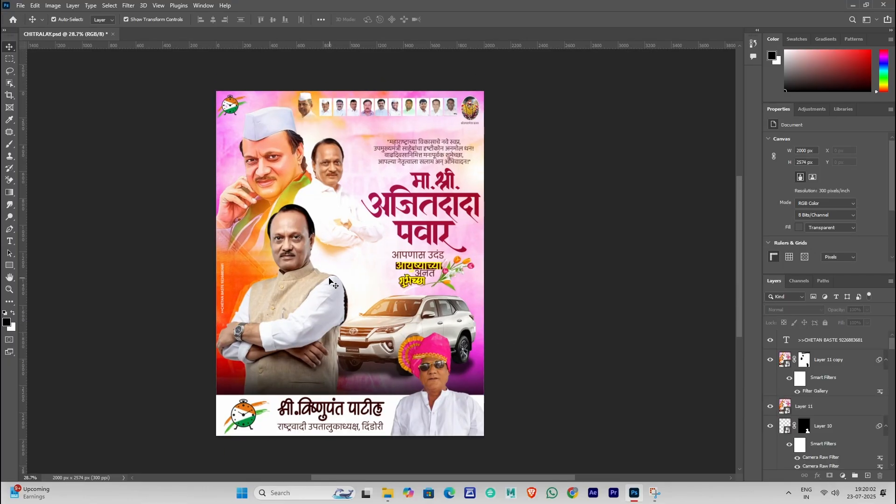